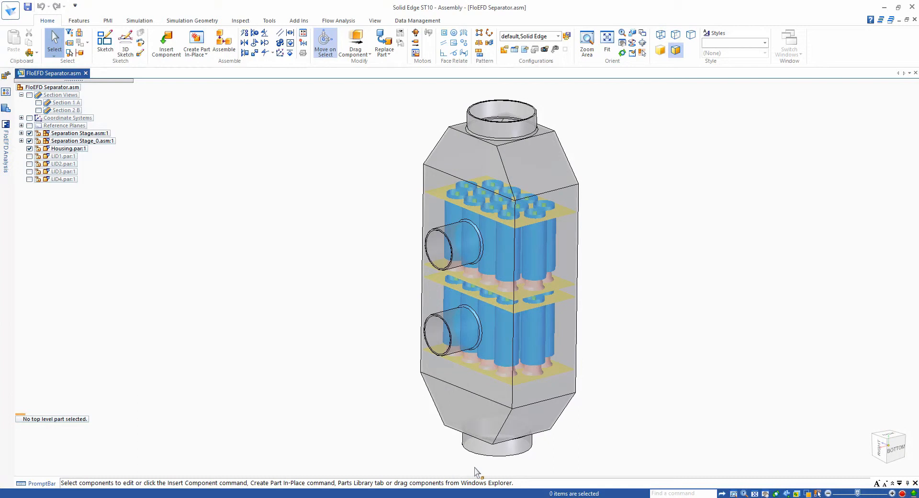
Open the first VORTEX TUBE subassembly, inside Vortex Tubes of Separation Stage, in its own window.
{"action": "middle_click_drag", "start_coordinate": [377, 459], "coordinate": [328, 438]}
{"action": "middle_click_drag", "start_coordinate": [344, 316], "coordinate": [144, 215]}
{"action": "left_click", "coordinate": [21, 133]}
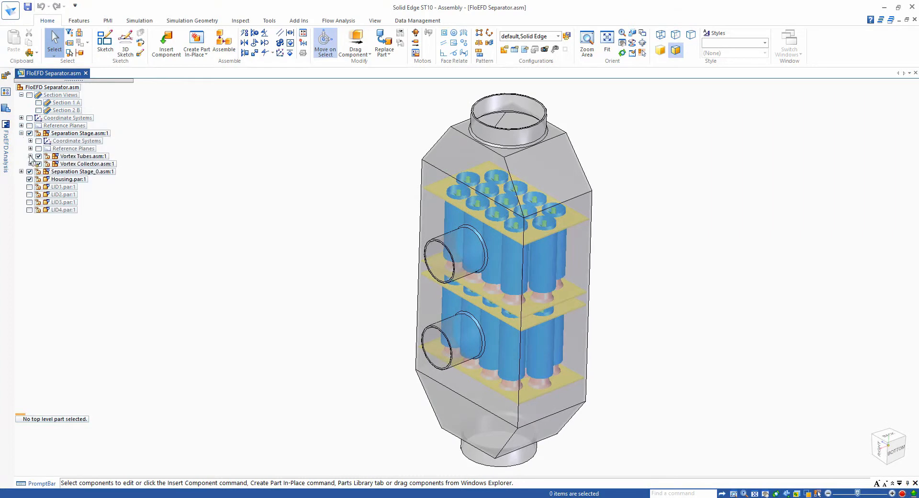
{"action": "left_click", "coordinate": [30, 156]}
{"action": "left_click", "coordinate": [93, 180]}
{"action": "right_click", "coordinate": [93, 180]}
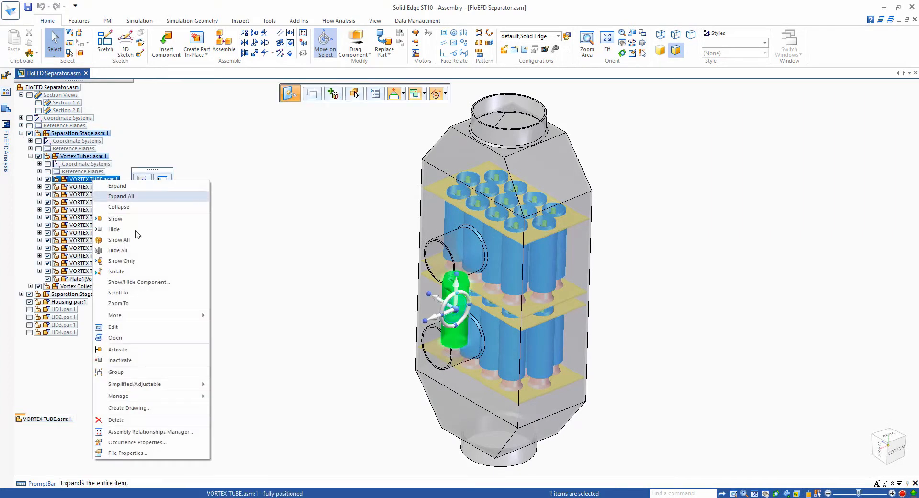
{"action": "left_click", "coordinate": [130, 341]}
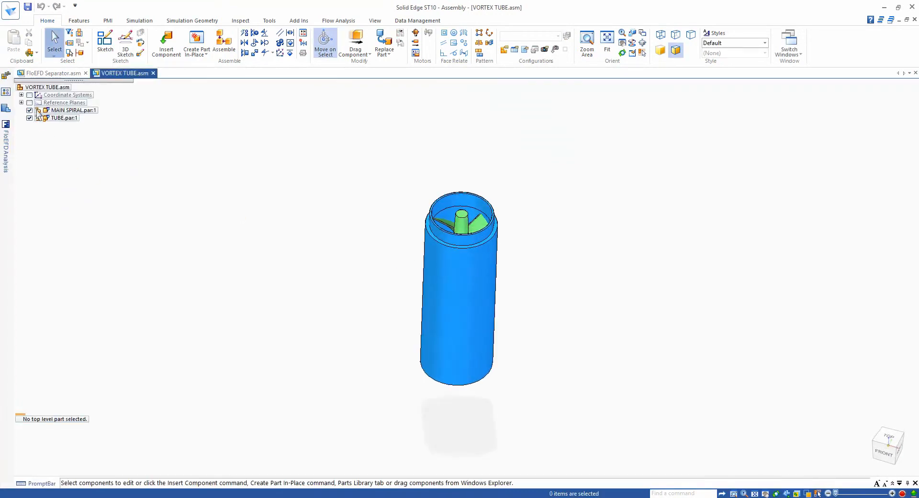
Temporarily hide the TUBE part to examine the main spiral, show it again and close the vortex tube subassembly.
{"action": "left_click", "coordinate": [29, 118]}
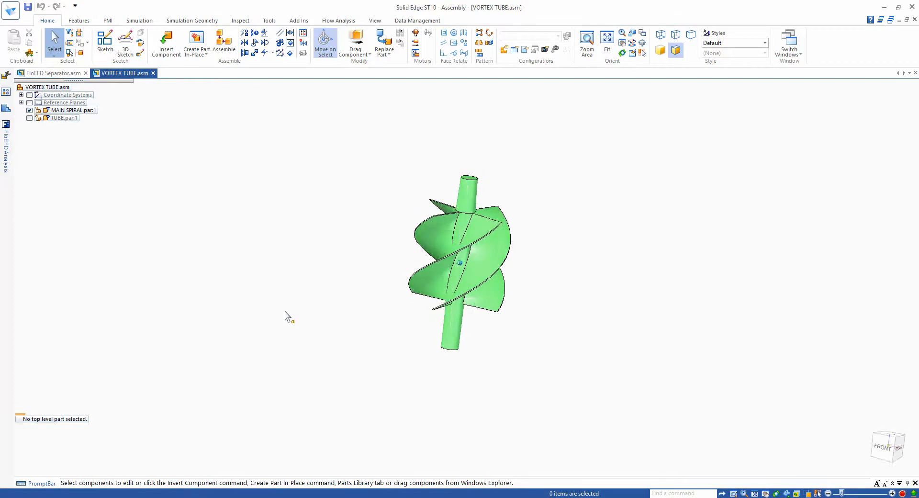
{"action": "left_click", "coordinate": [29, 118]}
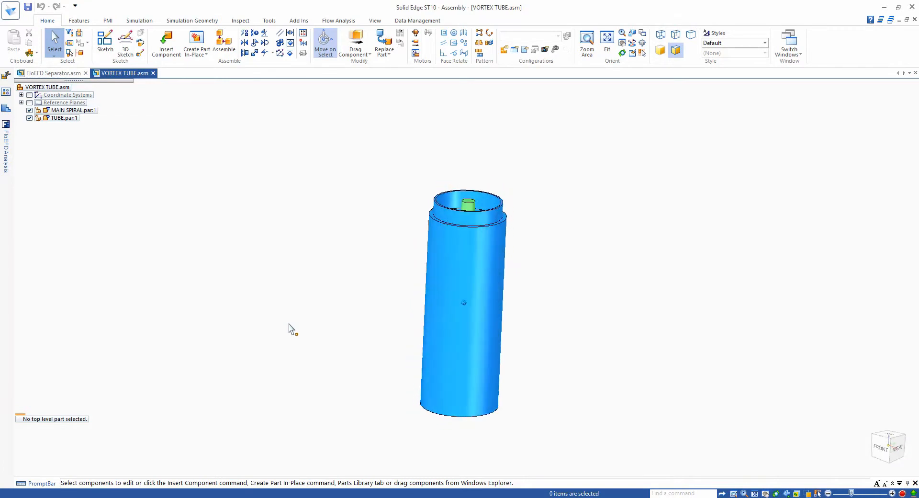
{"action": "left_click", "coordinate": [153, 73]}
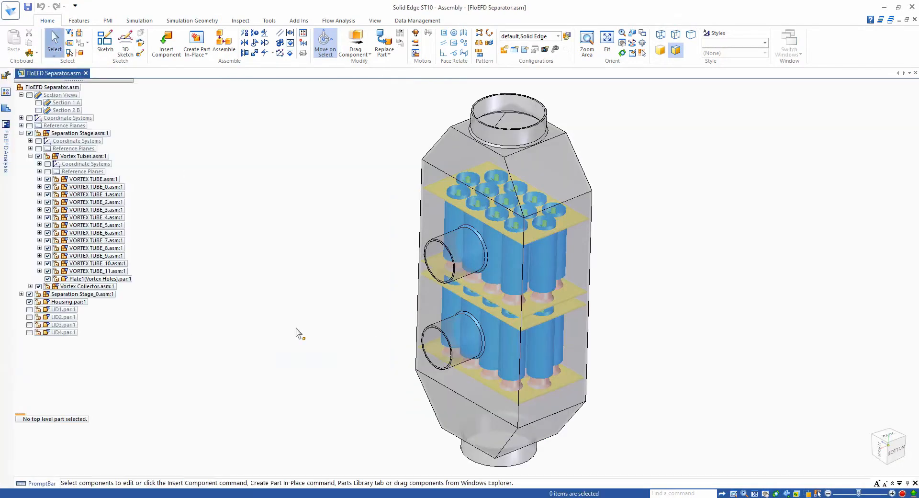
Use Check Geometry to evaluate the separator's internal fluid volume, and close the check.
{"action": "left_click", "coordinate": [340, 21]}
{"action": "left_click", "coordinate": [435, 34]}
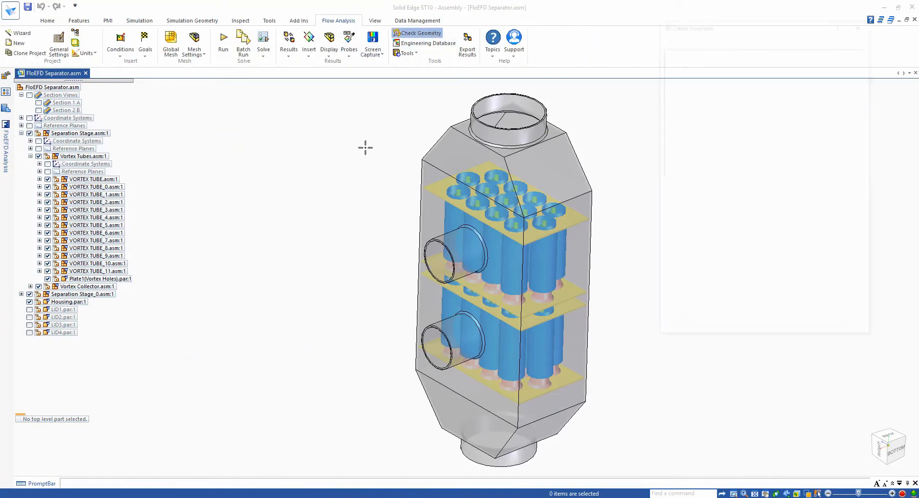
{"action": "left_click", "coordinate": [748, 310]}
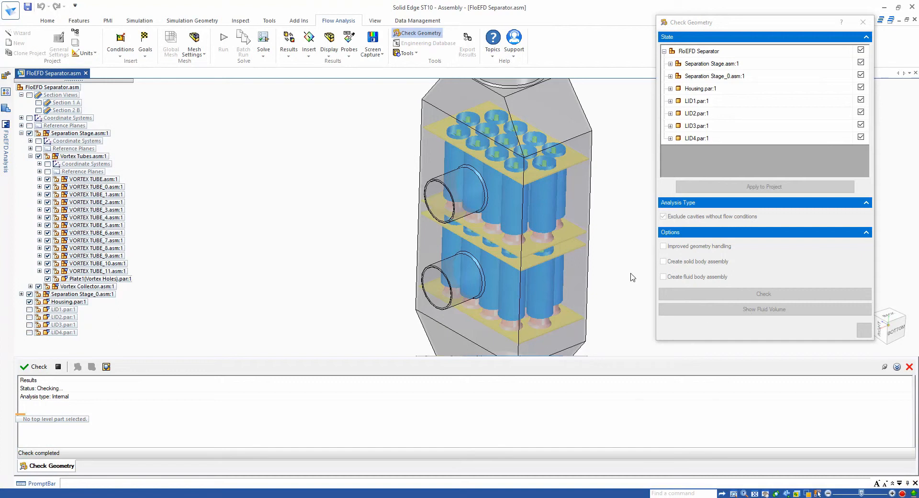
{"action": "scroll", "coordinate": [630, 272], "scroll_direction": "down", "scroll_amount": 3}
{"action": "middle_click_drag", "start_coordinate": [611, 267], "coordinate": [613, 270]}
{"action": "left_click", "coordinate": [864, 331]}
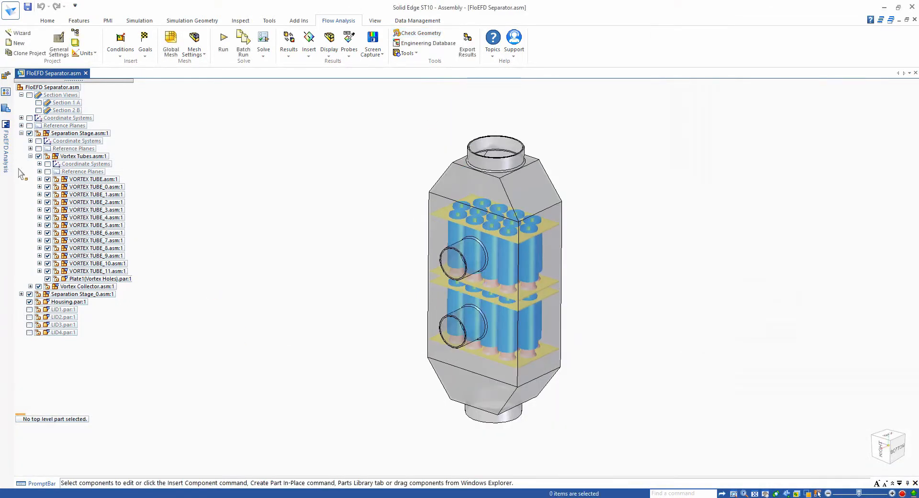
Keep the FloEFD Analysis tree pinned open and review Inlet Volume Flow 1 and the three Environment Pressure conditions on the model.
{"action": "left_click", "coordinate": [7, 152]}
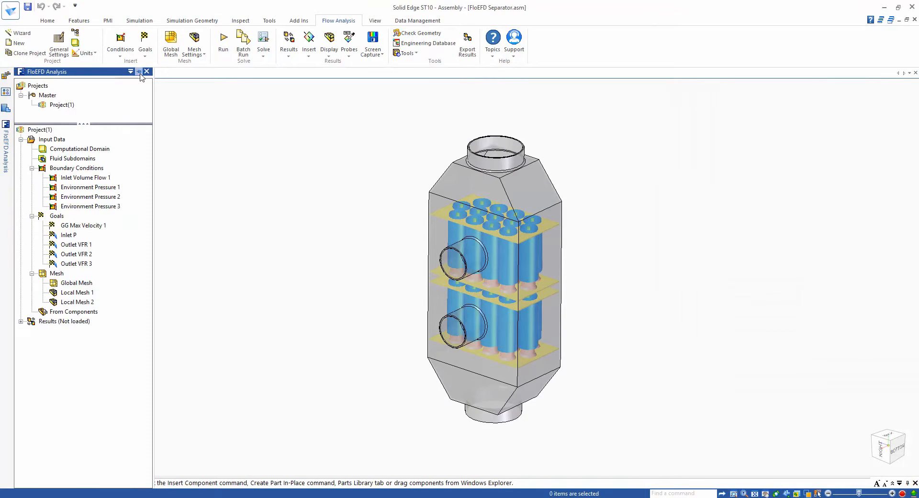
{"action": "left_click", "coordinate": [139, 72]}
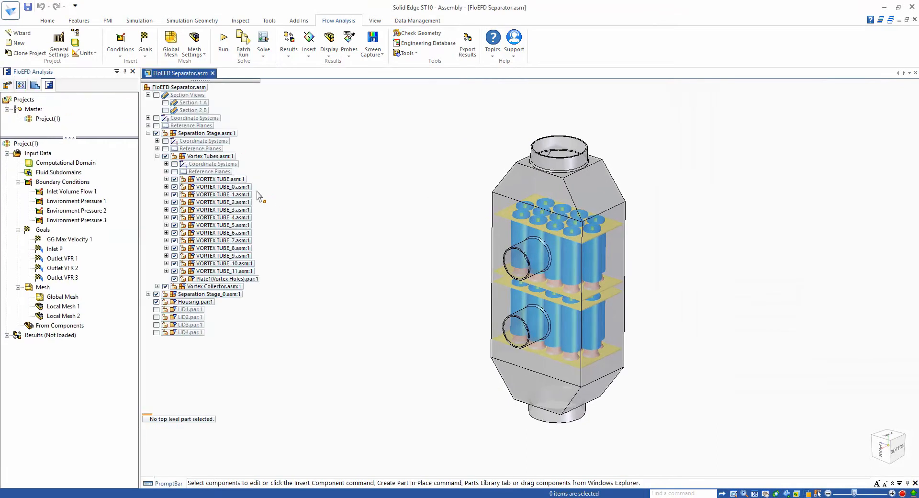
{"action": "left_click", "coordinate": [71, 191]}
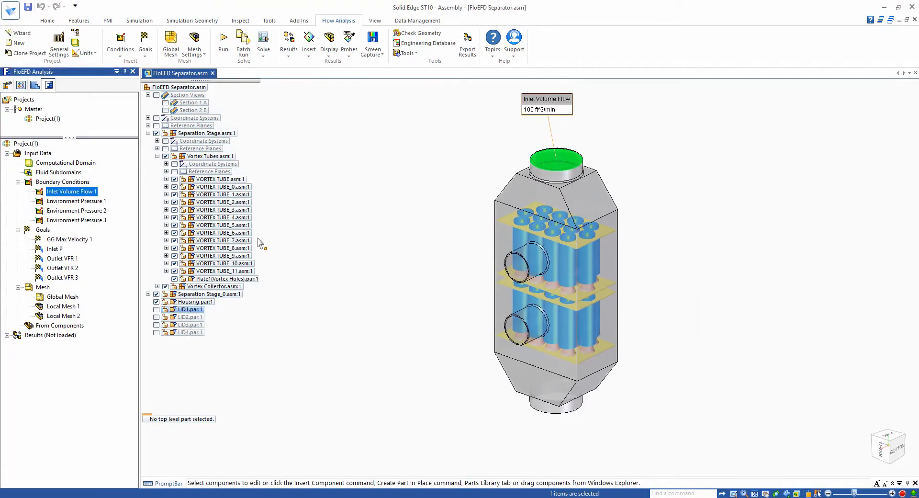
{"action": "left_click", "coordinate": [95, 201]}
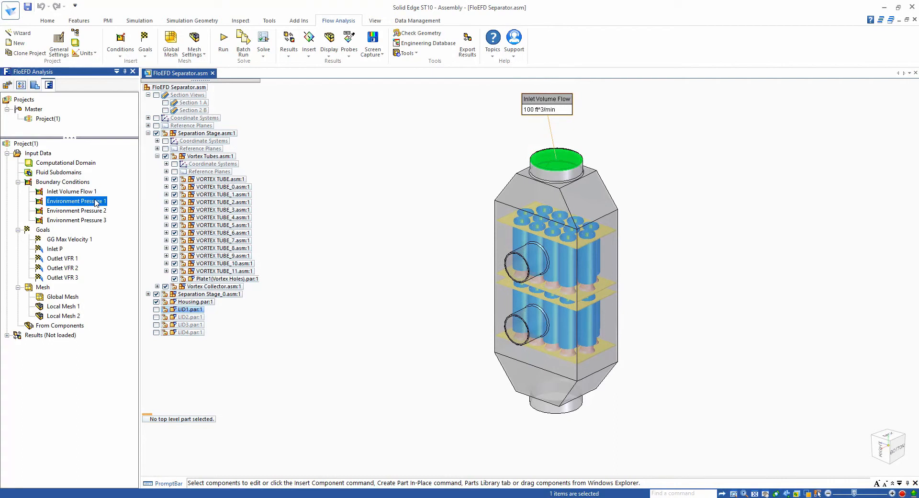
{"action": "left_click", "coordinate": [92, 211], "text": "ctrl"}
{"action": "left_click", "coordinate": [95, 220], "text": "ctrl"}
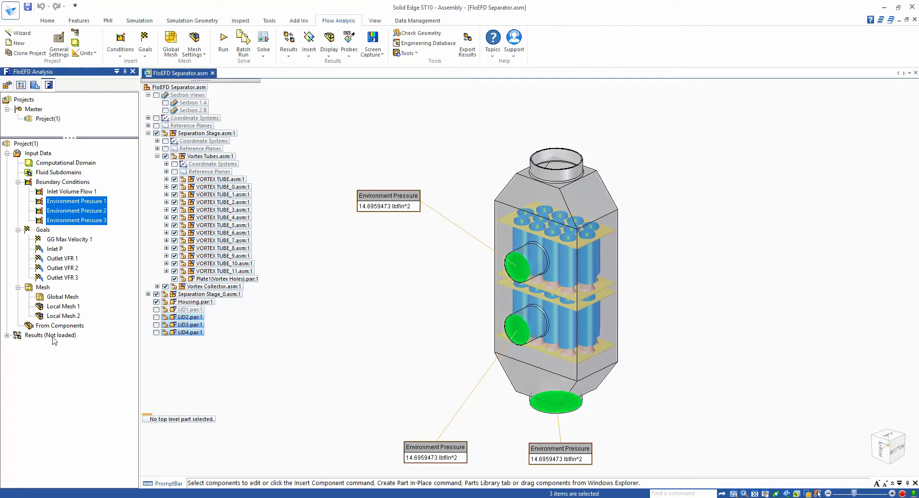
{"action": "left_click", "coordinate": [304, 363]}
Load the project's calculation results and show the Mesh 3 plot on the sectioned assembly.
{"action": "right_click", "coordinate": [57, 336]}
{"action": "left_click", "coordinate": [82, 366]}
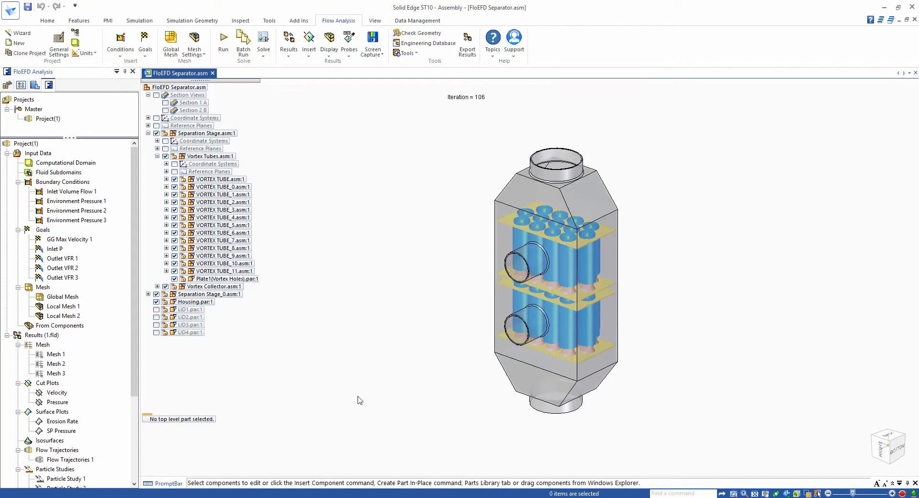
{"action": "right_click", "coordinate": [56, 373]}
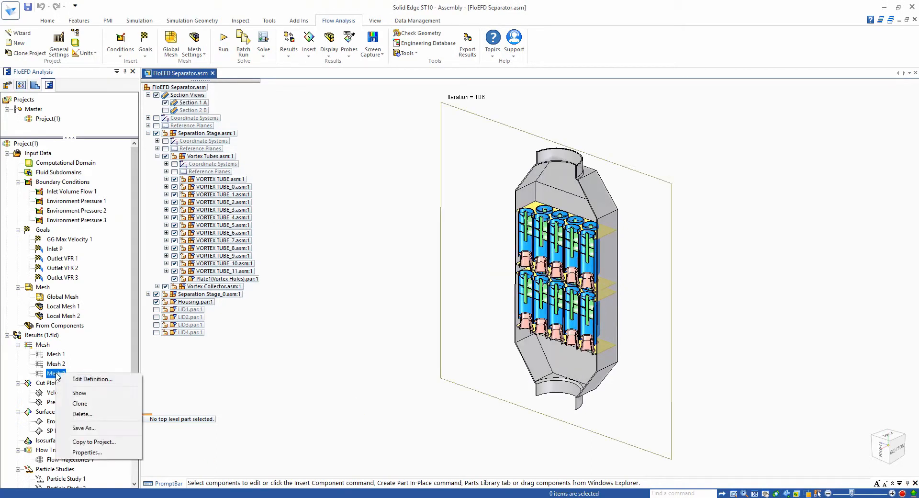
{"action": "left_click", "coordinate": [81, 394]}
{"action": "left_click", "coordinate": [412, 365]}
Examine the mesh refinement levels across the vortex tubes and in the narrow gap between tube and collector.
{"action": "scroll", "coordinate": [374, 320], "scroll_direction": "up", "scroll_amount": 8}
{"action": "scroll", "coordinate": [365, 317], "scroll_direction": "up", "scroll_amount": 8}
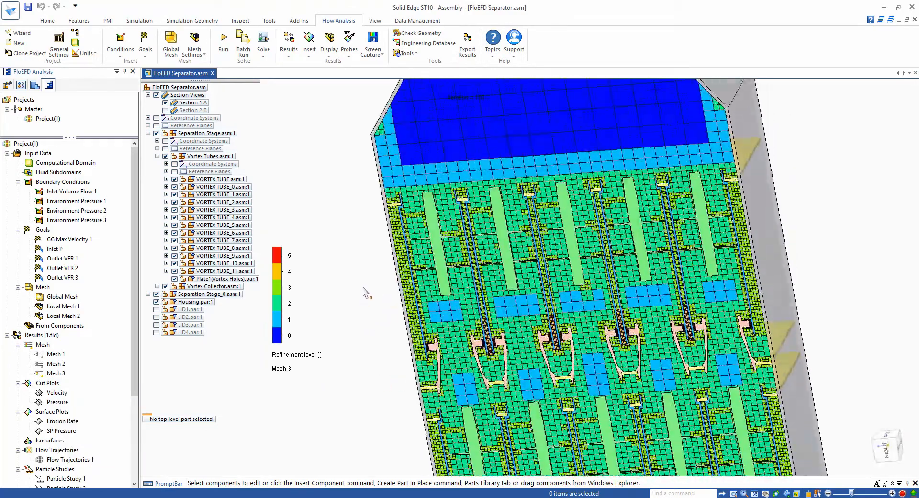
{"action": "scroll", "coordinate": [364, 318], "scroll_direction": "down", "scroll_amount": 8}
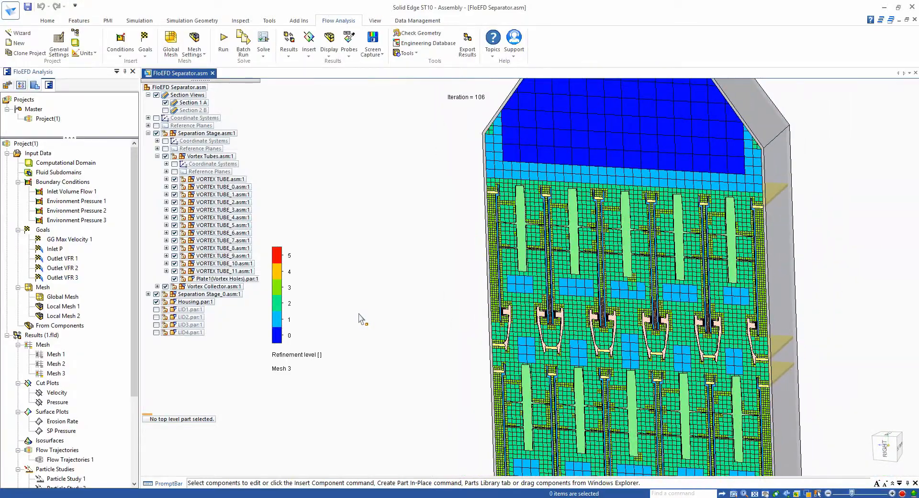
{"action": "scroll", "coordinate": [359, 319], "scroll_direction": "up", "scroll_amount": 8}
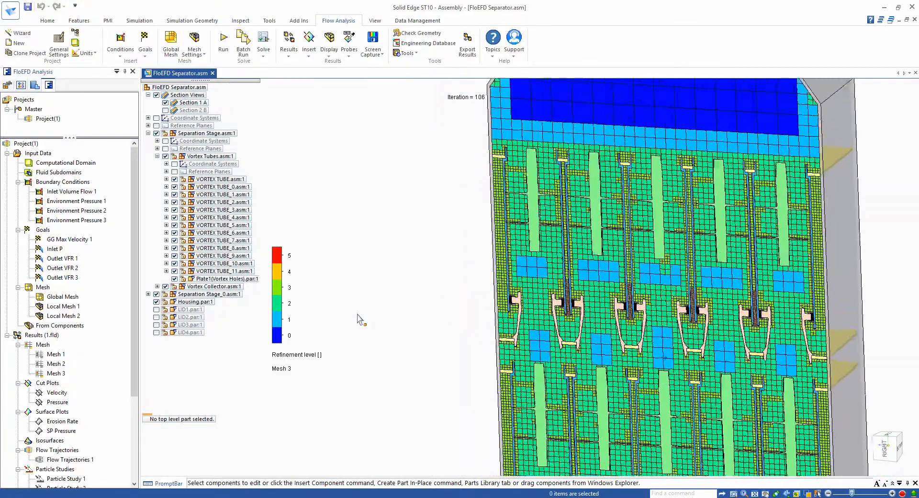
{"action": "scroll", "coordinate": [359, 319], "scroll_direction": "up", "scroll_amount": 3}
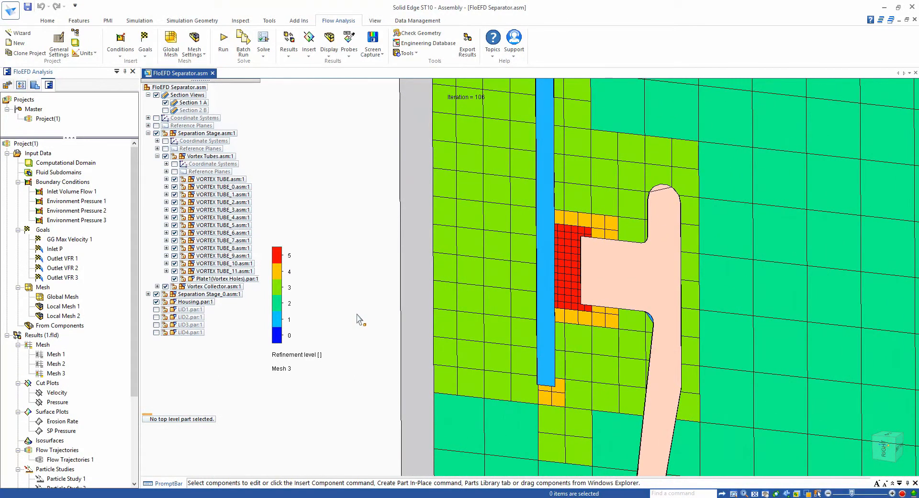
{"action": "scroll", "coordinate": [359, 319], "scroll_direction": "down", "scroll_amount": 4}
{"action": "scroll", "coordinate": [359, 319], "scroll_direction": "down", "scroll_amount": 4}
{"action": "scroll", "coordinate": [357, 319], "scroll_direction": "down", "scroll_amount": 4}
{"action": "scroll", "coordinate": [356, 319], "scroll_direction": "down", "scroll_amount": 5}
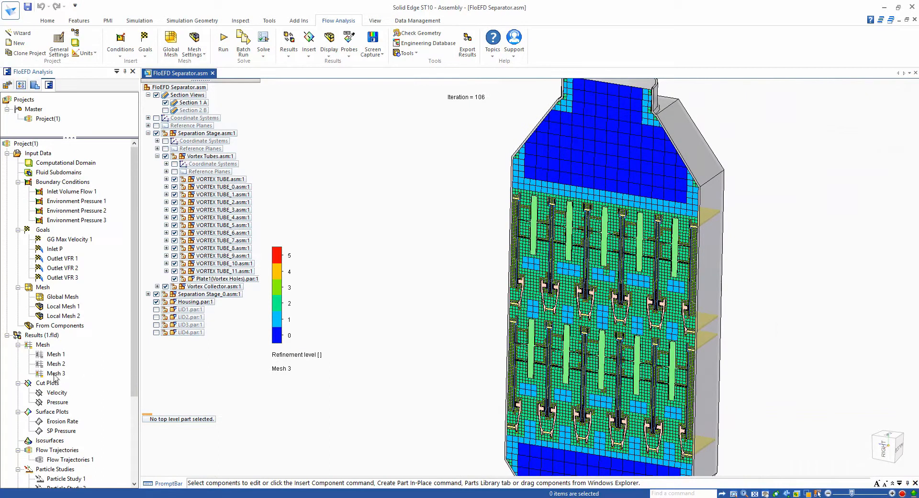
Replace the Mesh 3 plot with the Velocity cut plot and hide the housing.
{"action": "right_click", "coordinate": [59, 377]}
{"action": "left_click", "coordinate": [74, 394]}
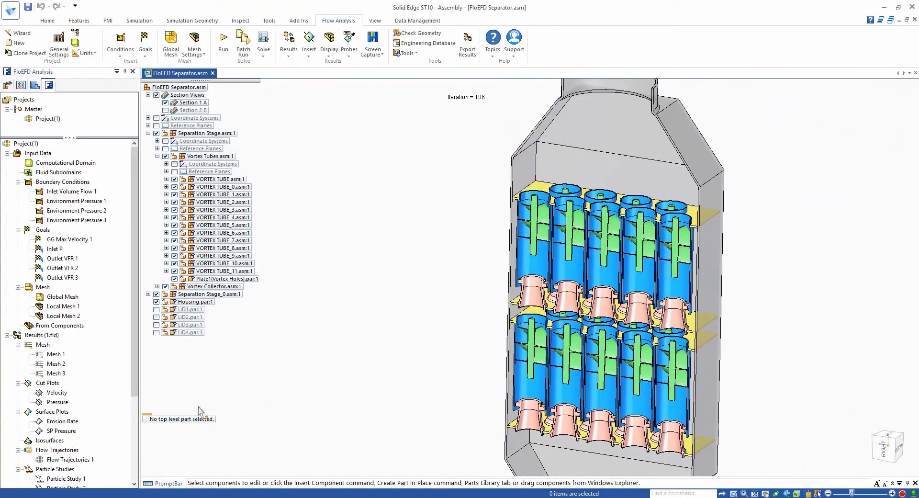
{"action": "right_click", "coordinate": [58, 393]}
{"action": "left_click", "coordinate": [79, 293]}
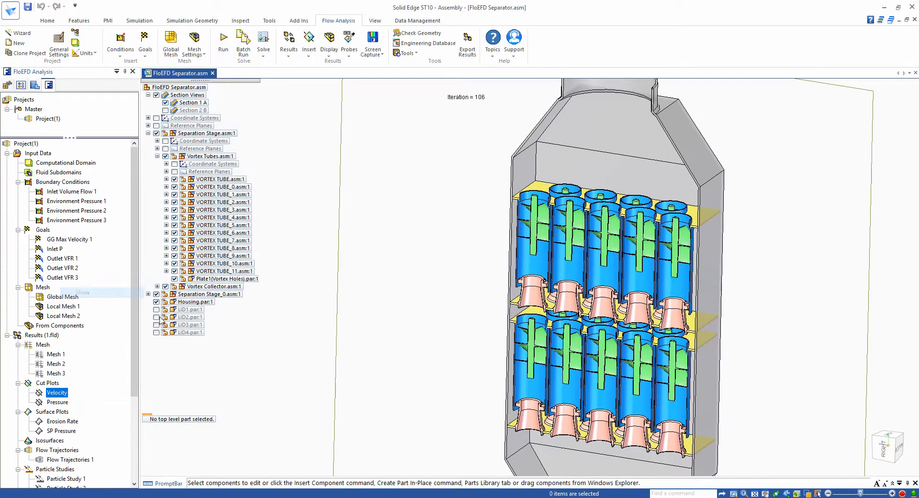
{"action": "left_click", "coordinate": [156, 302]}
Probe the flow velocity on the cut plot, starting near the inlet, and hide the Velocity plot.
{"action": "left_click", "coordinate": [348, 55]}
{"action": "left_click", "coordinate": [361, 64]}
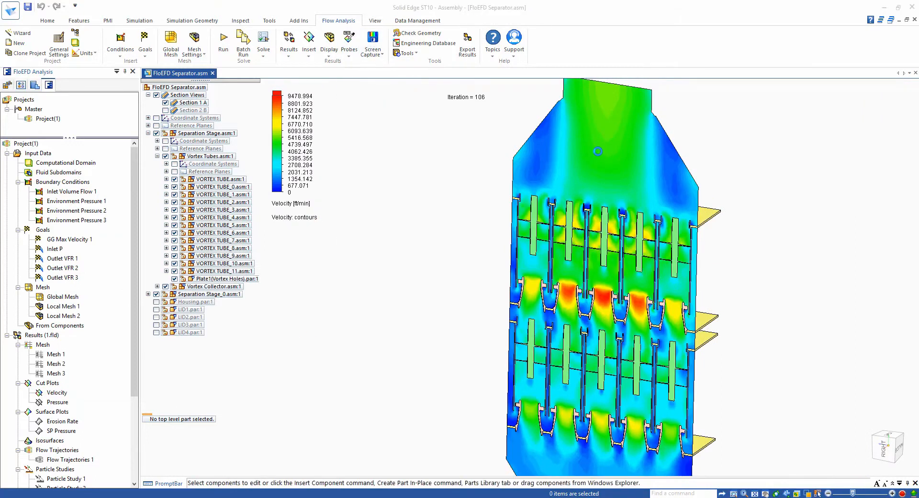
{"action": "left_click", "coordinate": [596, 158]}
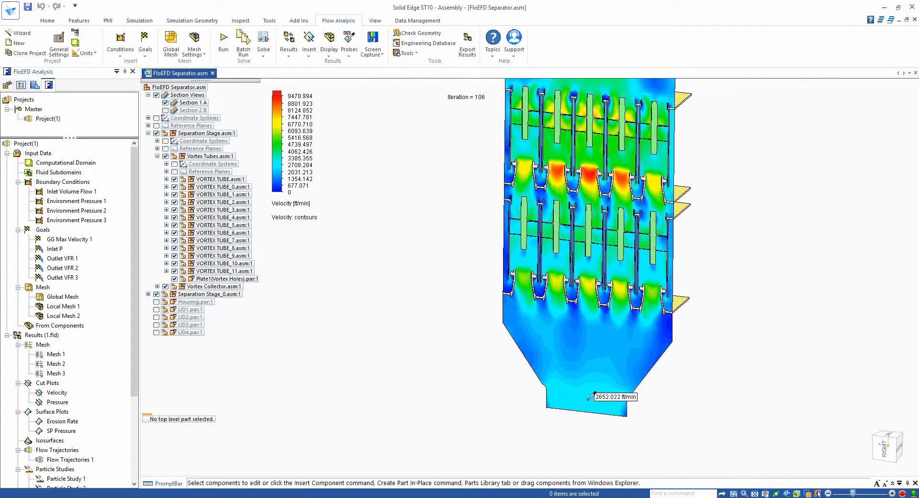
{"action": "right_click", "coordinate": [61, 396]}
{"action": "left_click", "coordinate": [76, 256]}
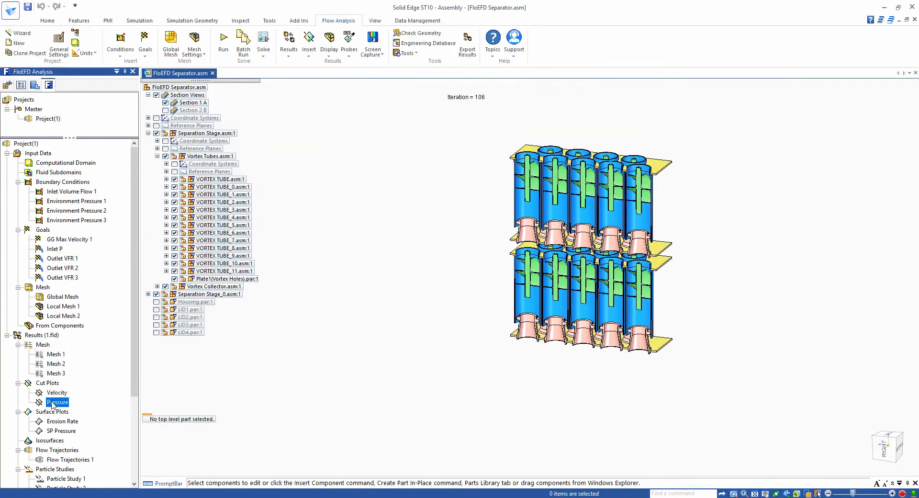
Show the Pressure cut plot and probe the pressure at the upper inlet and the lower outlet.
{"action": "right_click", "coordinate": [54, 403]}
{"action": "left_click", "coordinate": [96, 301]}
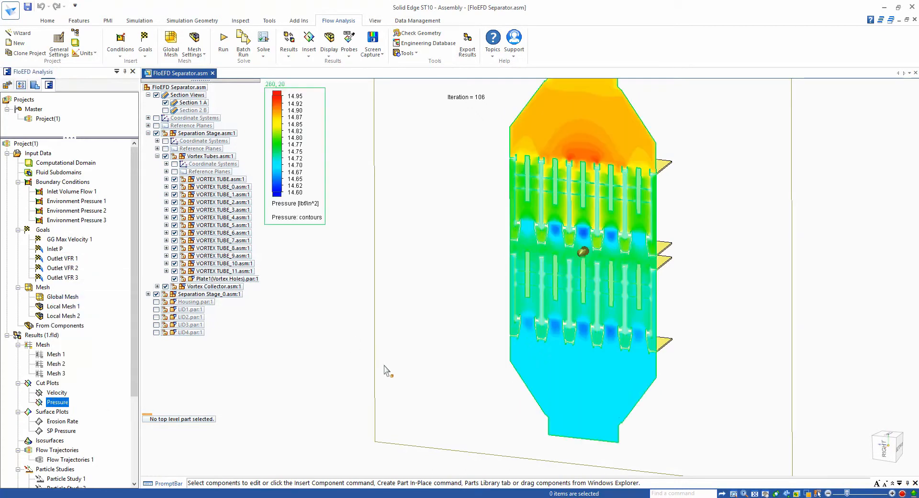
{"action": "left_click", "coordinate": [428, 372]}
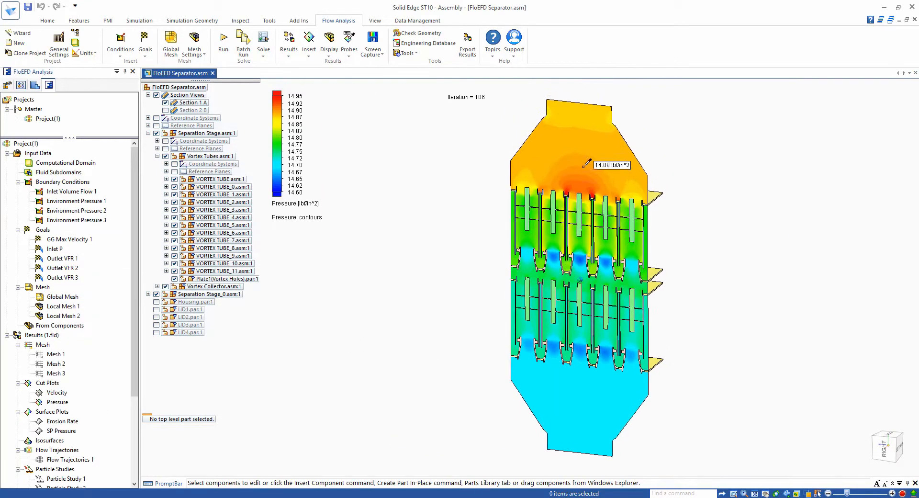
{"action": "left_click", "coordinate": [579, 114]}
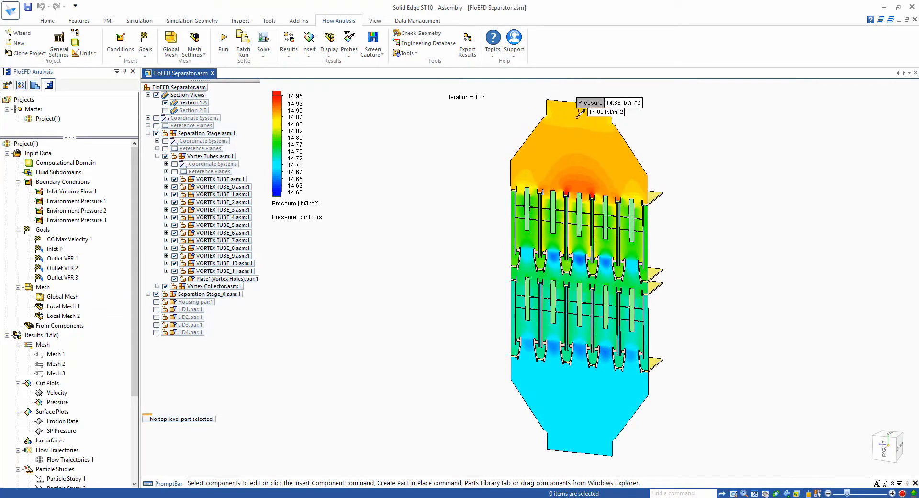
{"action": "left_click", "coordinate": [581, 432]}
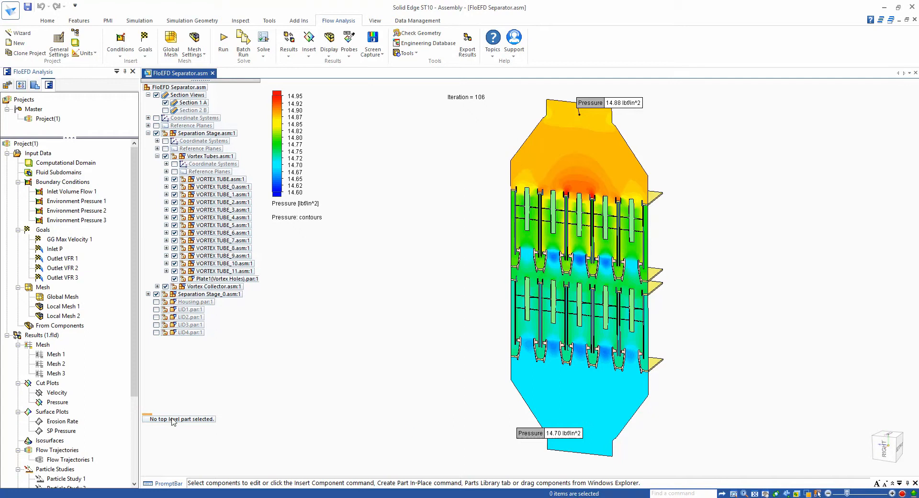
Hide the Pressure cut plot and delete all pressure probes.
{"action": "right_click", "coordinate": [57, 406]}
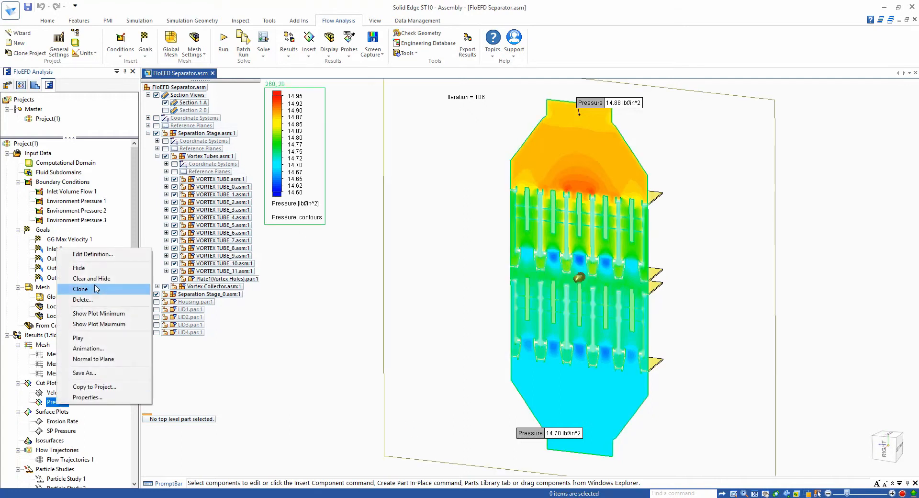
{"action": "left_click", "coordinate": [96, 269]}
{"action": "scroll", "coordinate": [137, 368], "scroll_direction": "down", "scroll_amount": 4}
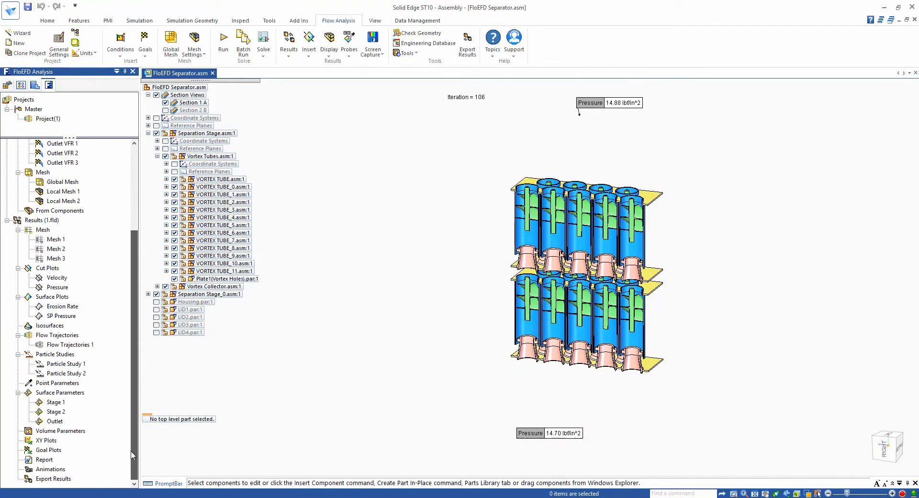
{"action": "right_click", "coordinate": [541, 439]}
{"action": "left_click", "coordinate": [568, 425]}
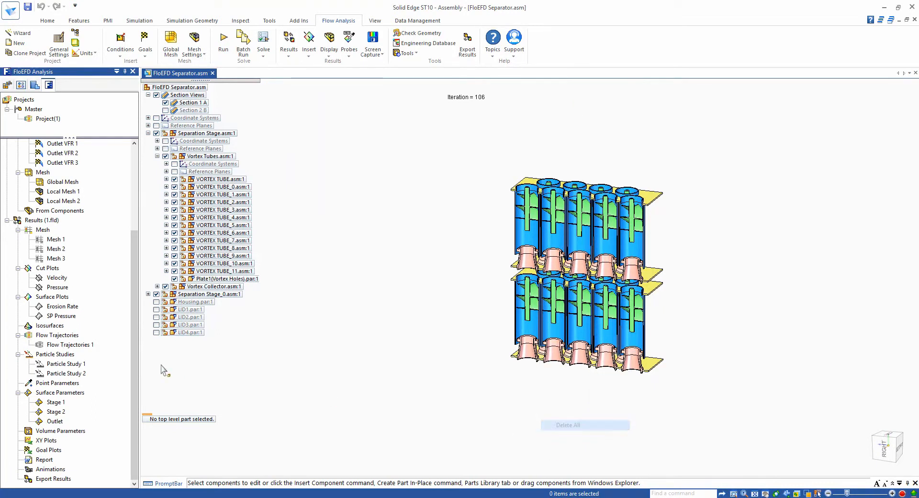
Show Flow Trajectories 1 and view the flow paths through the separator from the side.
{"action": "right_click", "coordinate": [79, 351]}
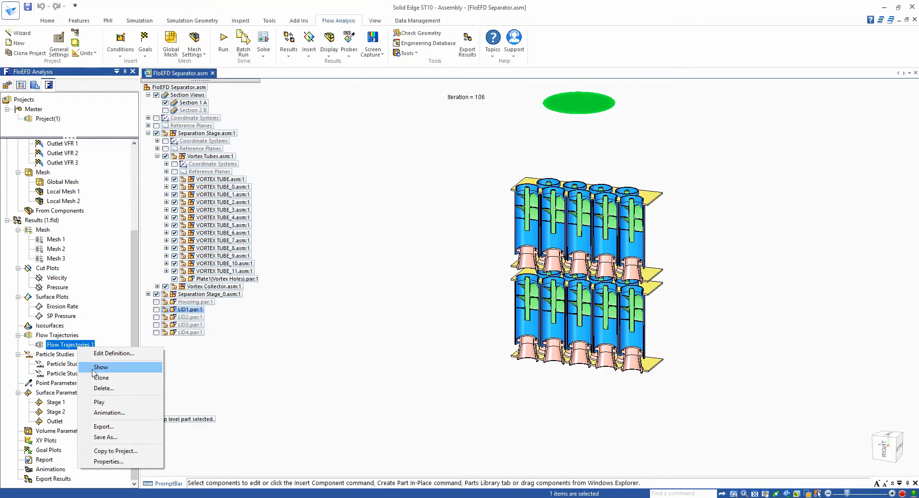
{"action": "left_click", "coordinate": [91, 368]}
{"action": "left_click", "coordinate": [306, 399]}
{"action": "middle_click_drag", "start_coordinate": [385, 392], "coordinate": [385, 392]}
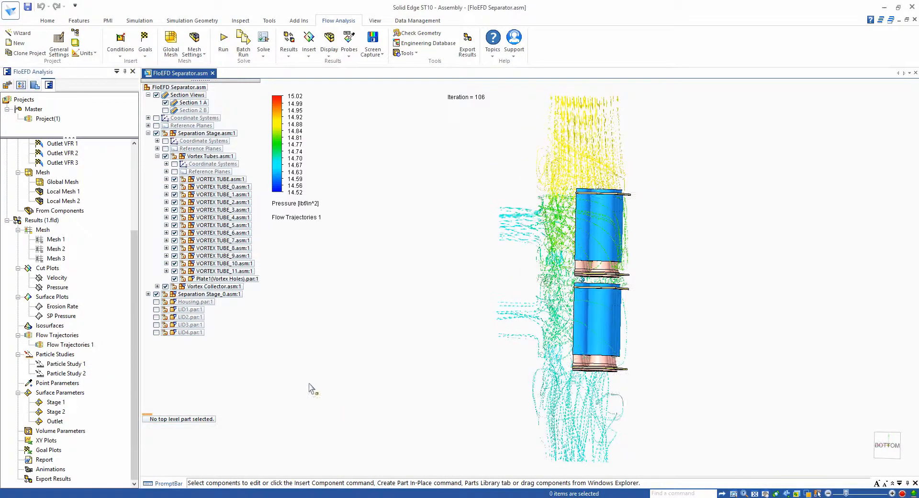
Play the Flow Trajectories 1 animation and switch the active section view from Section 1 A to Section 2 B.
{"action": "right_click", "coordinate": [62, 342]}
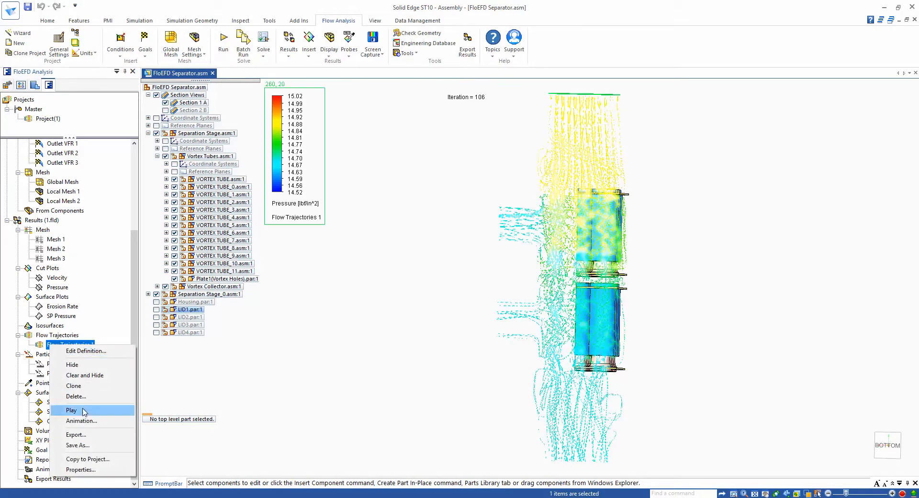
{"action": "left_click", "coordinate": [76, 410]}
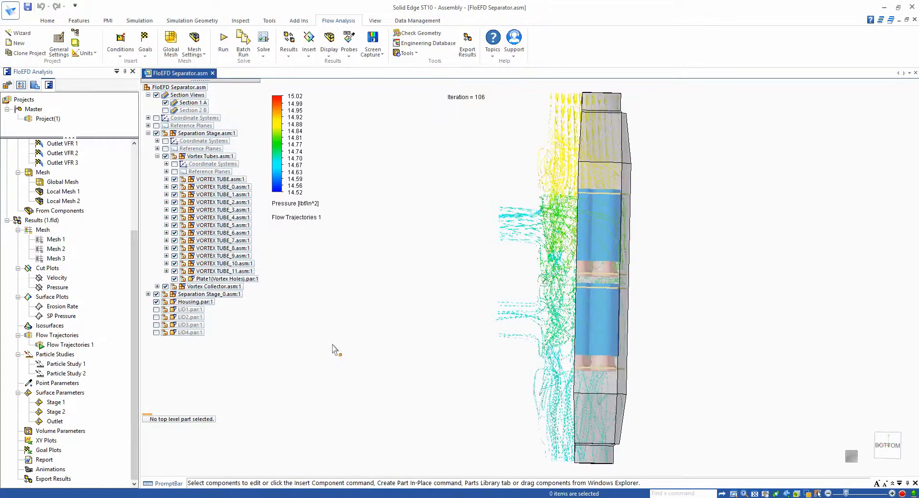
{"action": "left_click", "coordinate": [166, 103]}
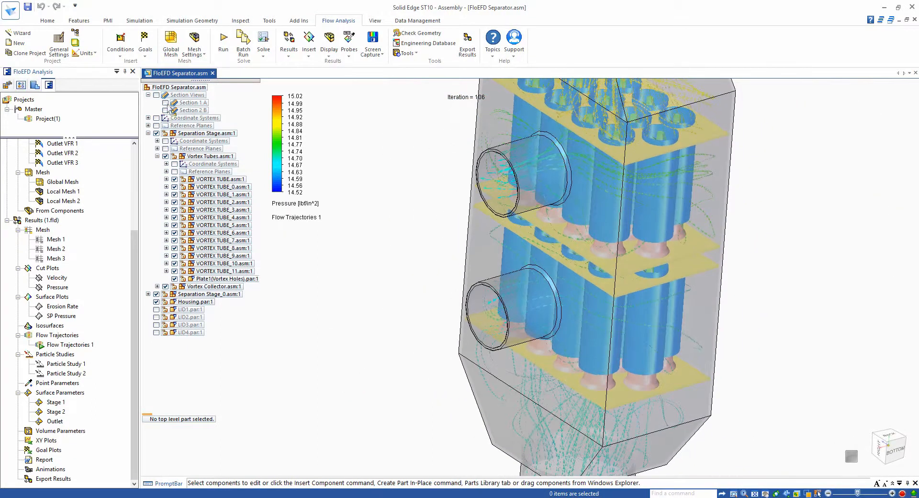
{"action": "left_click", "coordinate": [165, 103]}
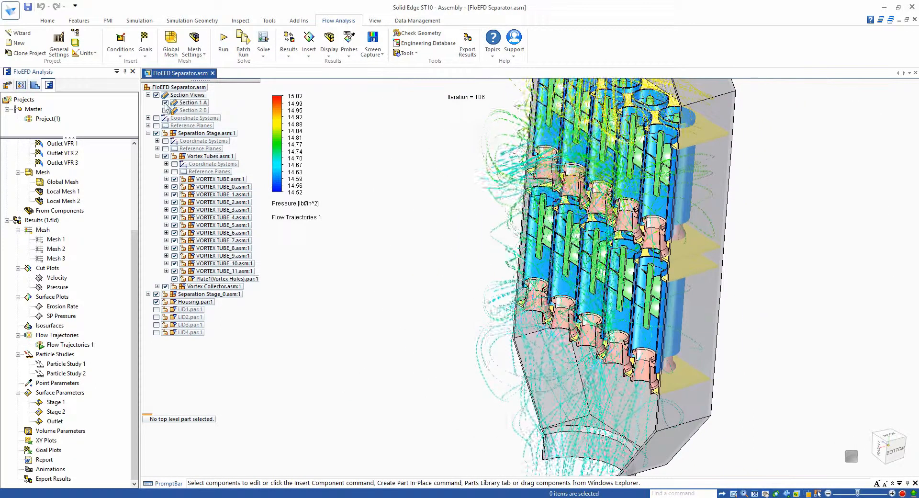
{"action": "left_click", "coordinate": [165, 110]}
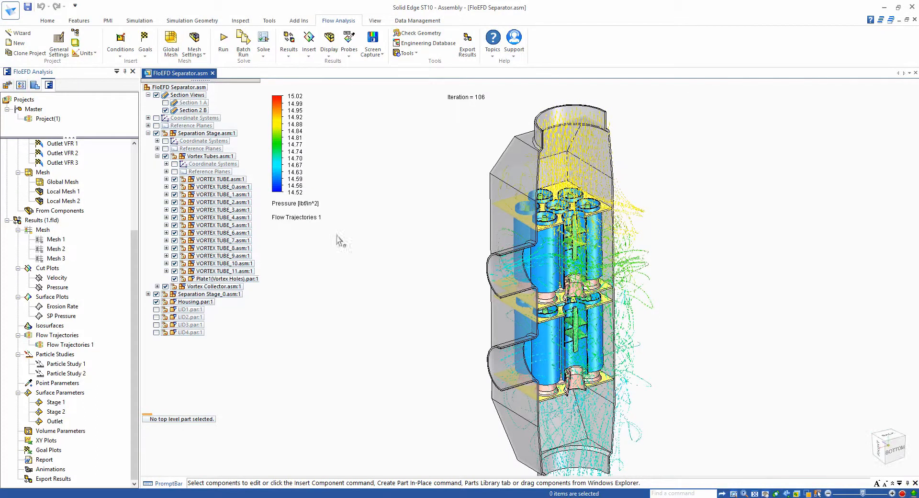
Hide Flow Trajectories 1 and activate Particle Study 2, bringing its particle injections into view.
{"action": "right_click", "coordinate": [82, 351]}
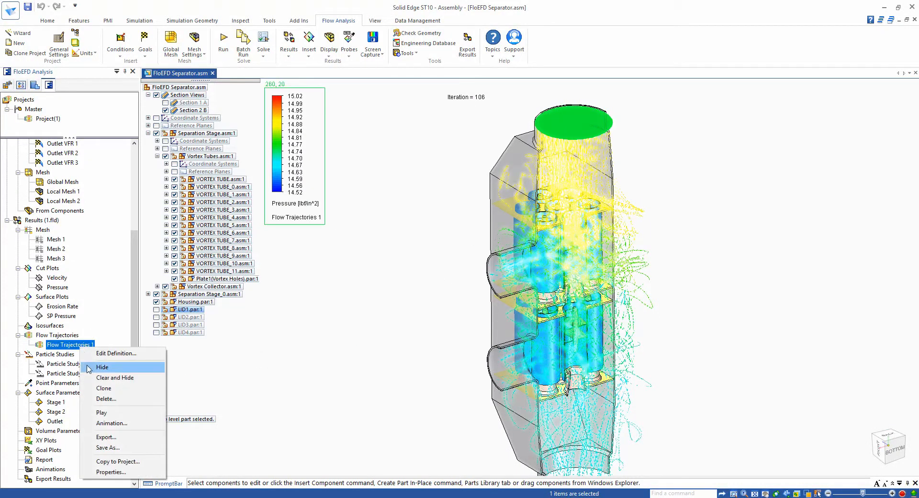
{"action": "left_click", "coordinate": [98, 366]}
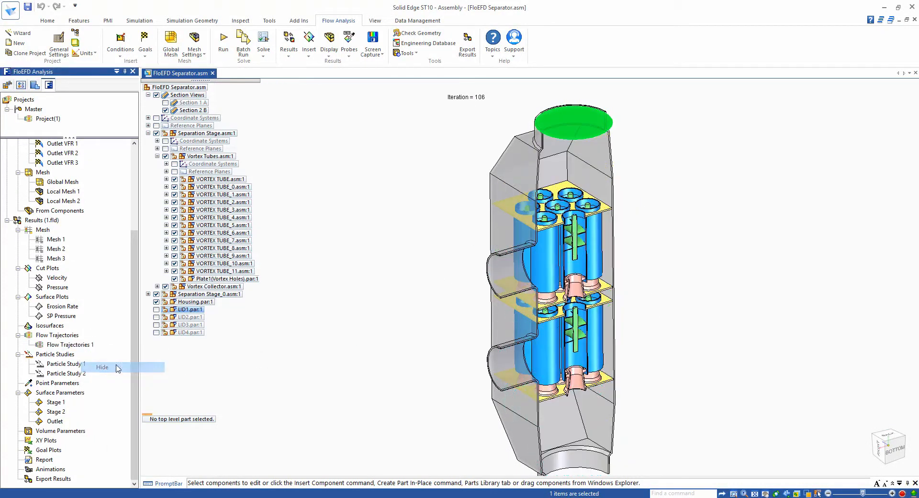
{"action": "right_click", "coordinate": [66, 378]}
{"action": "left_click", "coordinate": [98, 382]}
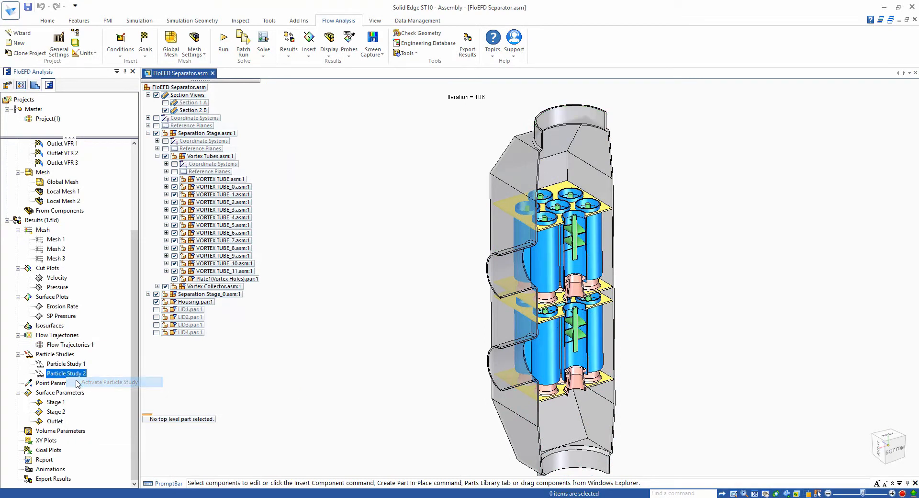
{"action": "scroll", "coordinate": [137, 453], "scroll_direction": "down", "scroll_amount": 5}
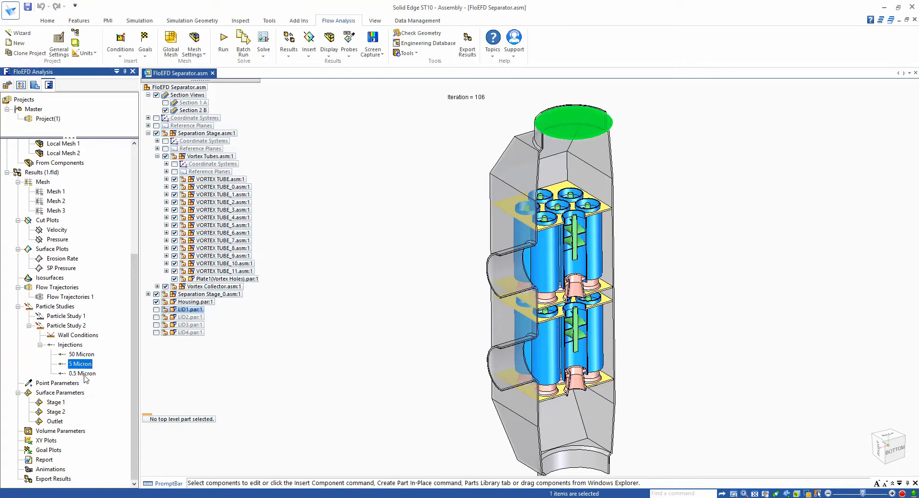
{"action": "left_click", "coordinate": [289, 404]}
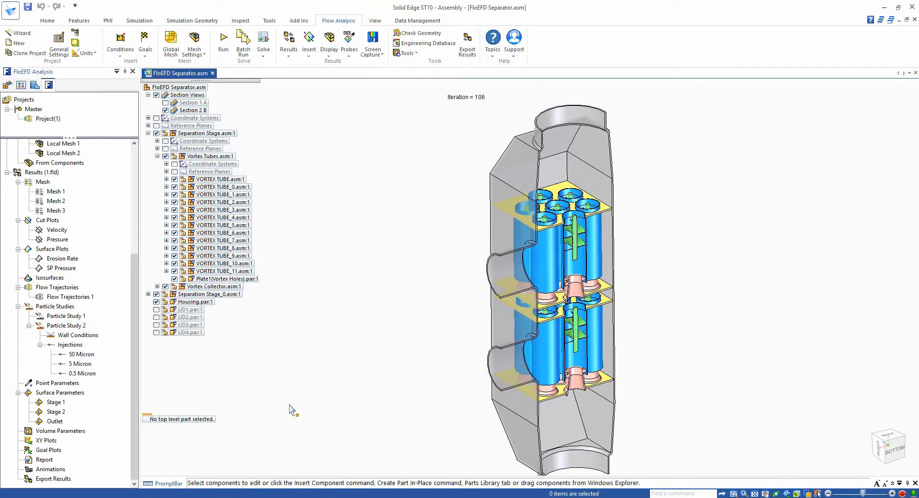
Review the starting points, particle diameter and material in the 50 Micron injection definition, and close it without changes.
{"action": "right_click", "coordinate": [80, 355]}
{"action": "left_click", "coordinate": [111, 358]}
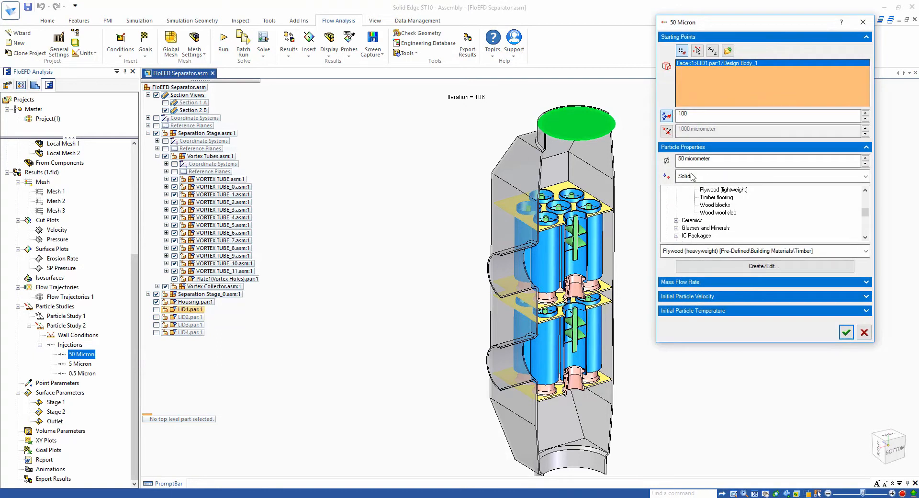
{"action": "left_click", "coordinate": [727, 160]}
{"action": "left_click", "coordinate": [695, 117]}
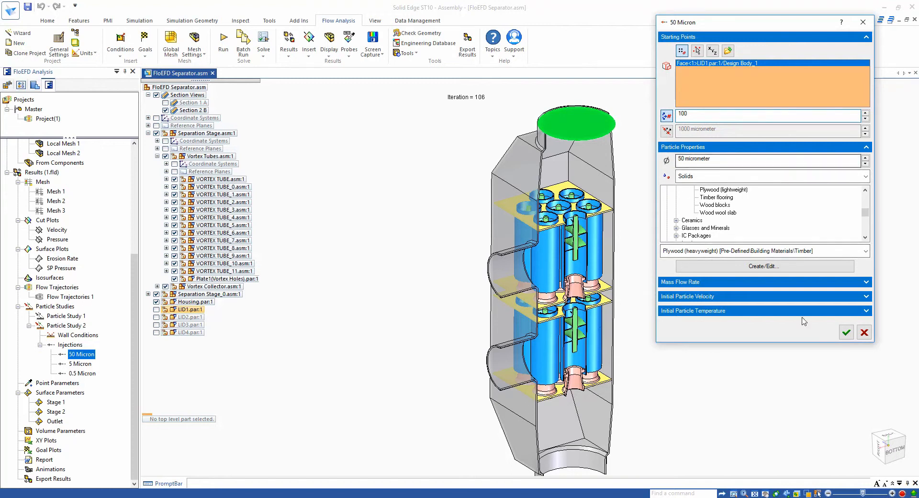
{"action": "left_click", "coordinate": [864, 332]}
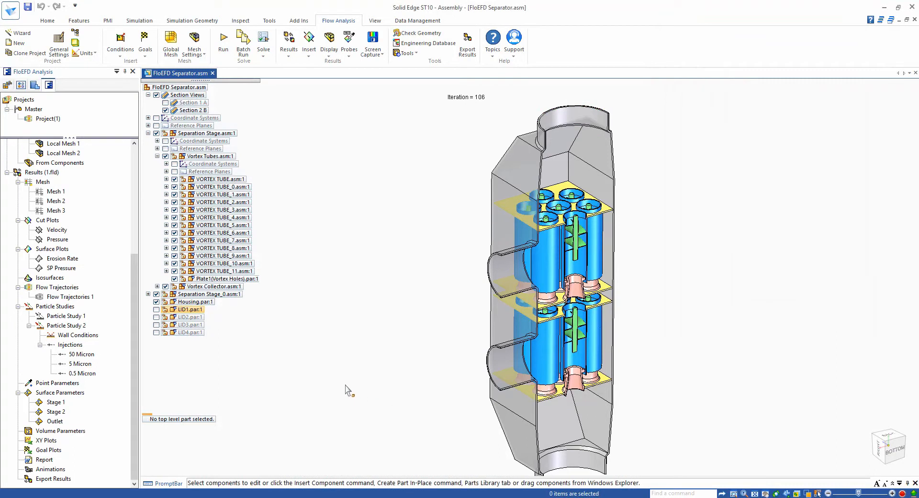
Run Particle Study 2 and show the 50 Micron injection's particle trajectories.
{"action": "right_click", "coordinate": [82, 354]}
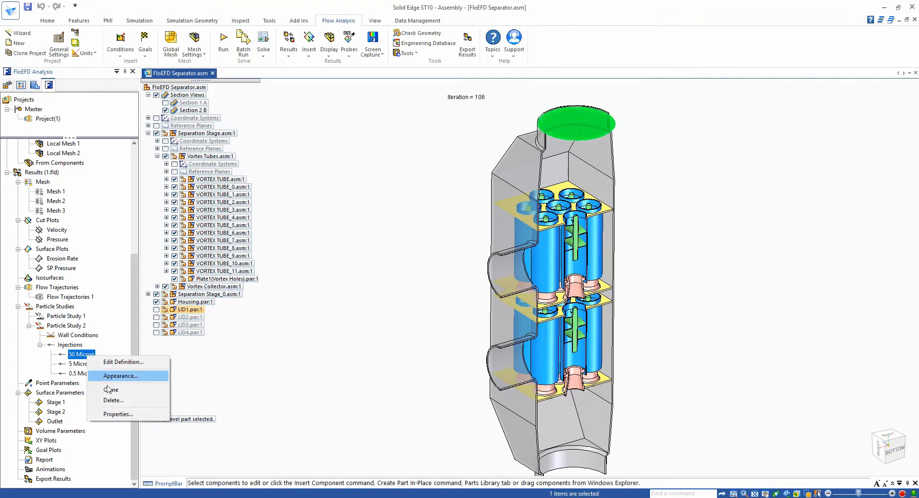
{"action": "right_click", "coordinate": [57, 327]}
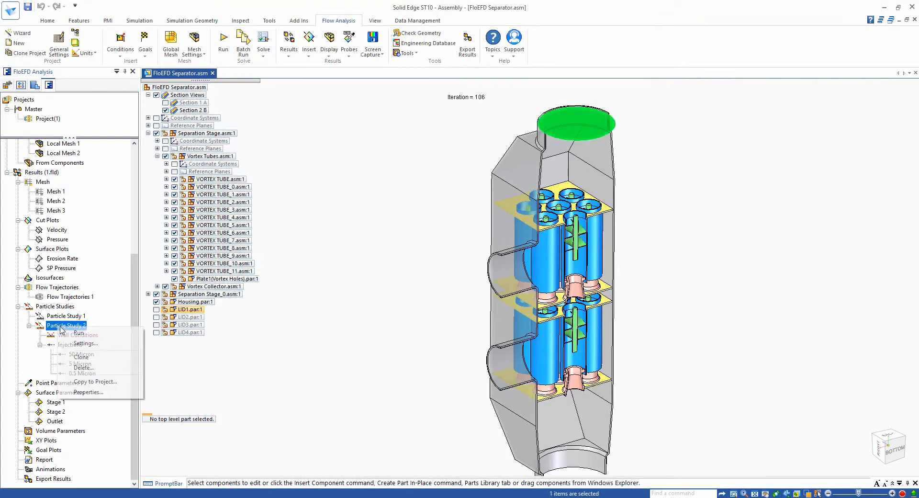
{"action": "left_click", "coordinate": [65, 331]}
{"action": "right_click", "coordinate": [75, 355]}
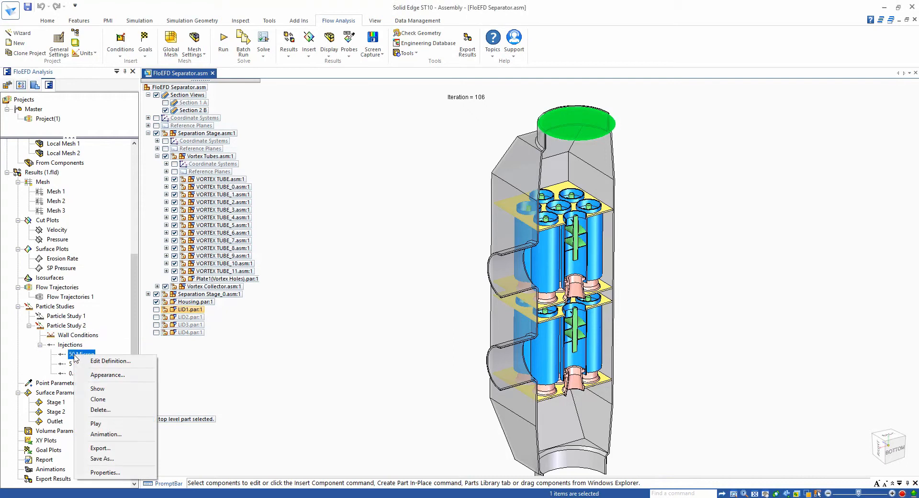
{"action": "left_click", "coordinate": [99, 389]}
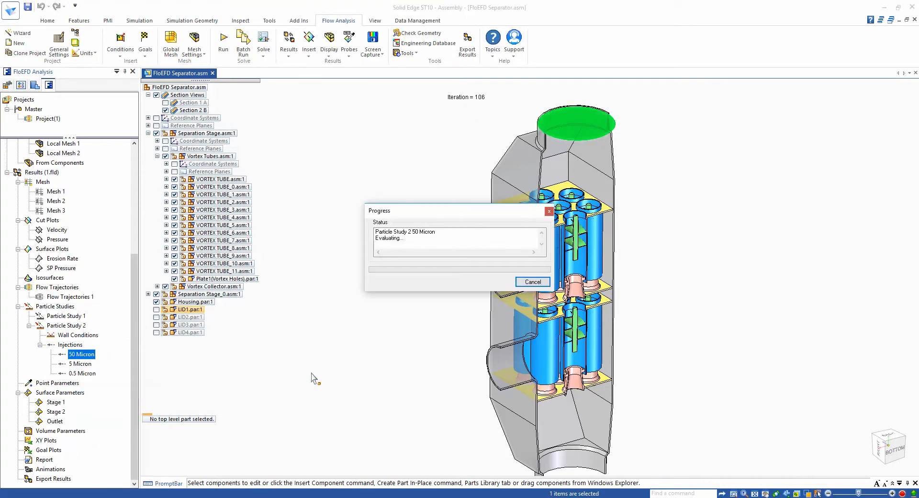
{"action": "left_click", "coordinate": [379, 383]}
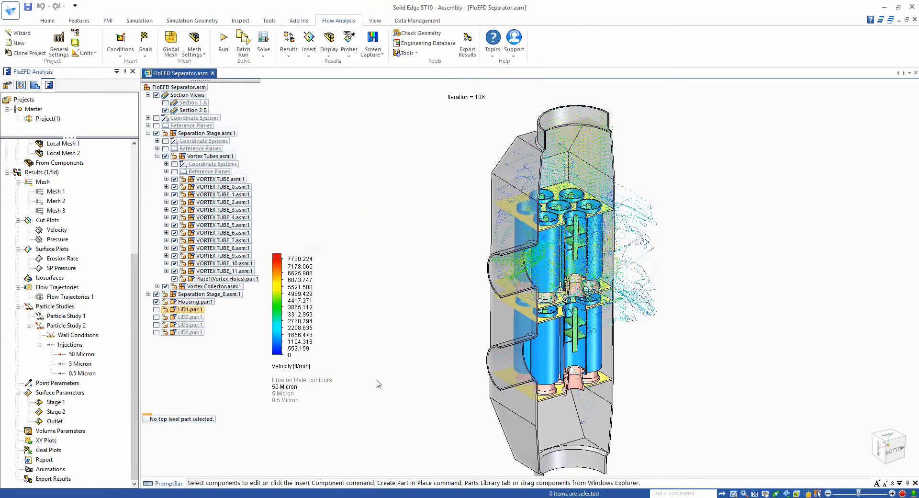
Play the 50 Micron particle animation and examine the particle paths around both vortex-tube stages up close.
{"action": "right_click", "coordinate": [85, 357]}
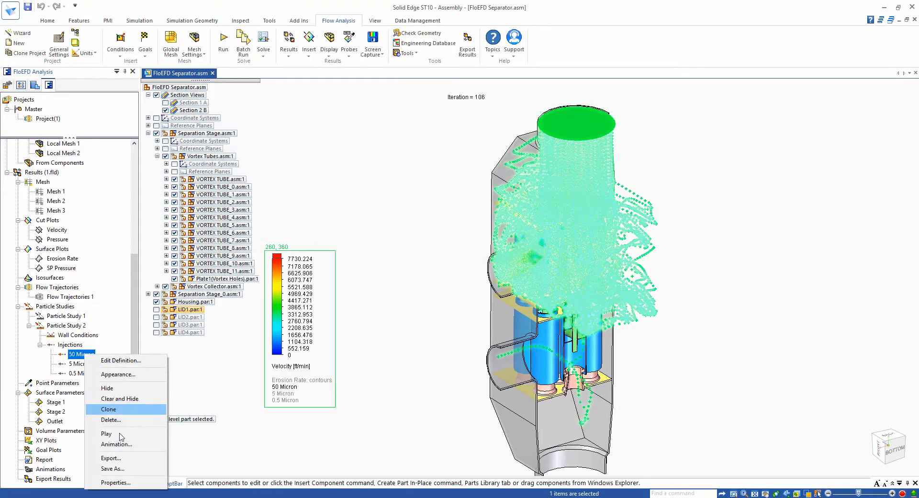
{"action": "left_click", "coordinate": [103, 409]}
{"action": "left_click", "coordinate": [420, 369]}
{"action": "middle_click_drag", "start_coordinate": [420, 369], "coordinate": [393, 362]}
{"action": "scroll", "coordinate": [392, 362], "scroll_direction": "up", "scroll_amount": 4}
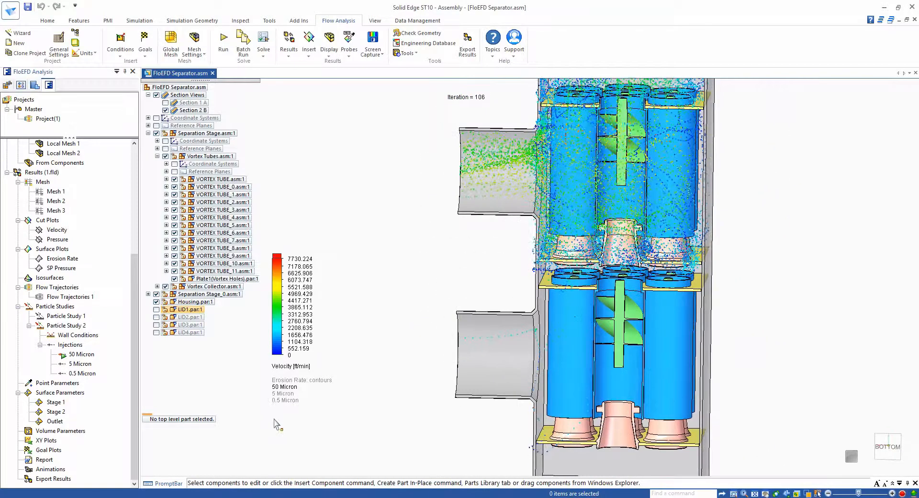
Hide the 50 Micron particles and play the 5 Micron injection's animation through the separator.
{"action": "right_click", "coordinate": [91, 364]}
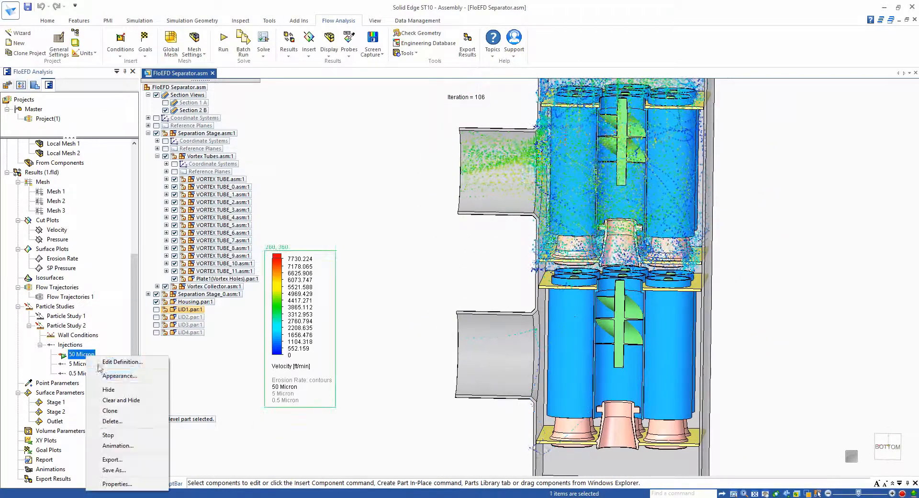
{"action": "left_click", "coordinate": [110, 396]}
{"action": "right_click", "coordinate": [88, 367]}
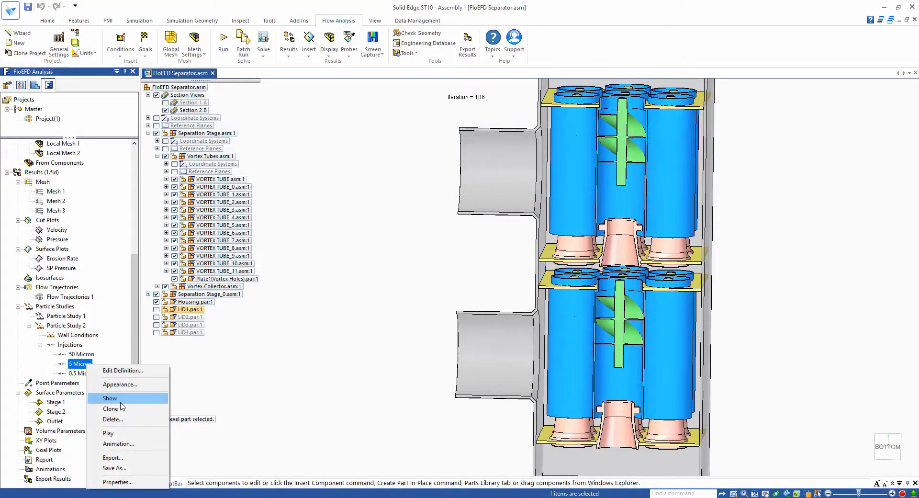
{"action": "left_click", "coordinate": [115, 434]}
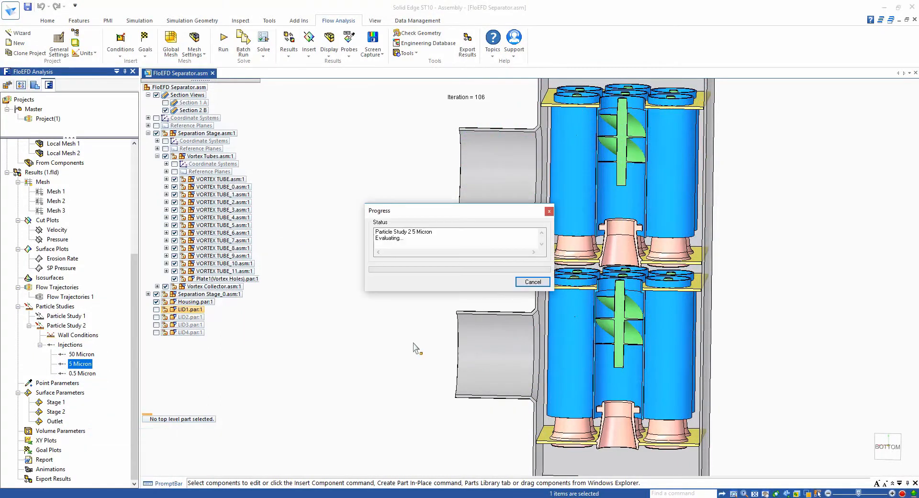
{"action": "left_click", "coordinate": [352, 355]}
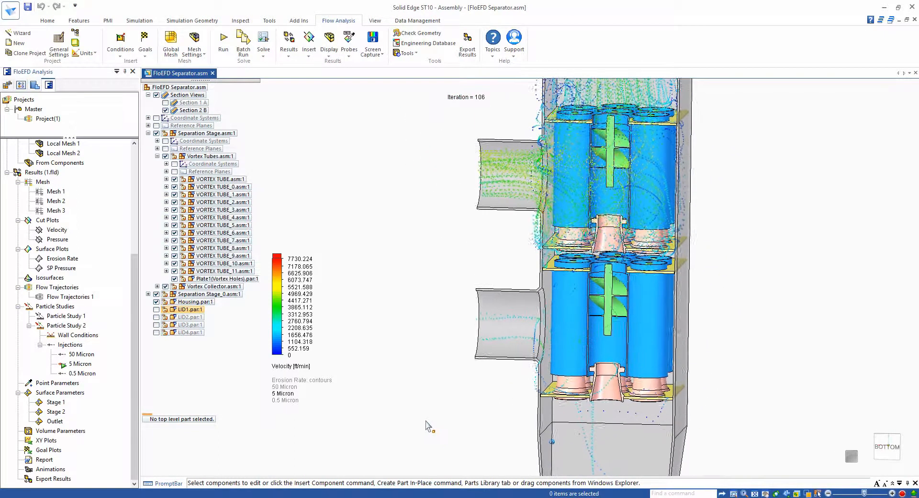
Hide the 5 Micron particles, play the 0.5 Micron injection's animation and examine the particle paths toward the lower outlet.
{"action": "right_click", "coordinate": [81, 365]}
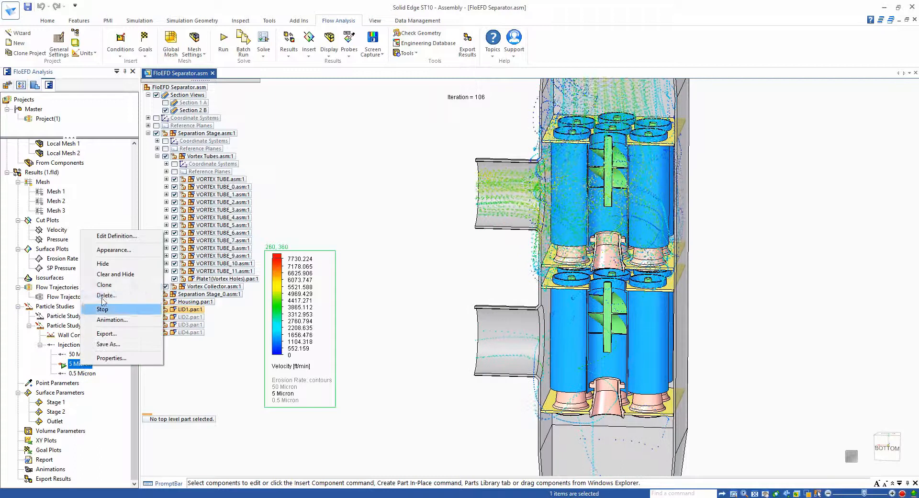
{"action": "left_click", "coordinate": [115, 265]}
{"action": "right_click", "coordinate": [76, 372]}
{"action": "left_click", "coordinate": [120, 322]}
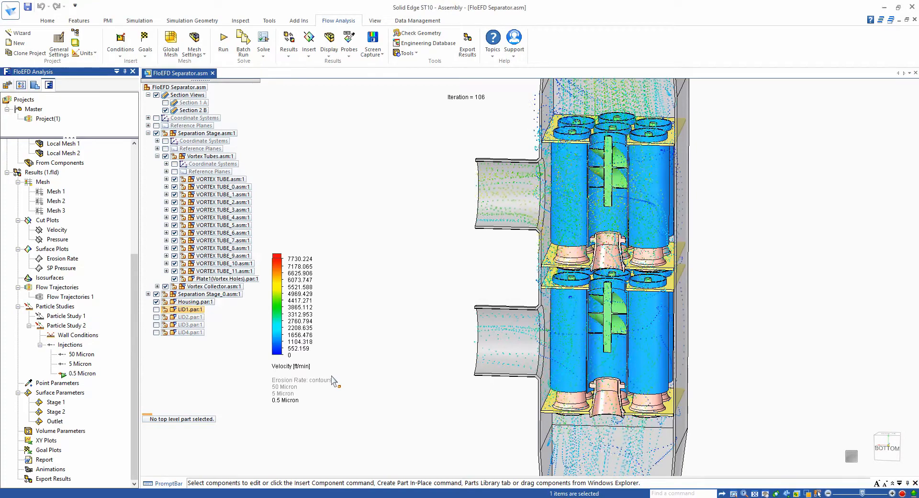
{"action": "scroll", "coordinate": [392, 330], "scroll_direction": "up", "scroll_amount": 3}
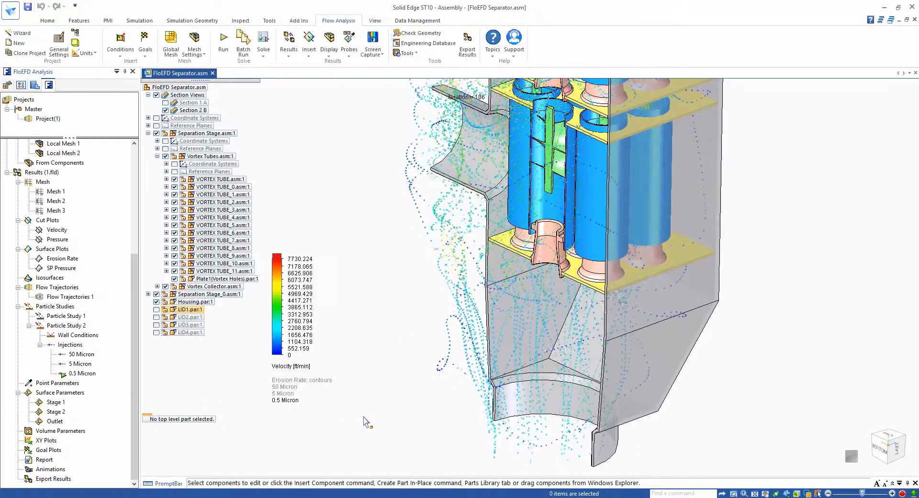
{"action": "middle_click_drag", "start_coordinate": [363, 417], "coordinate": [364, 388]}
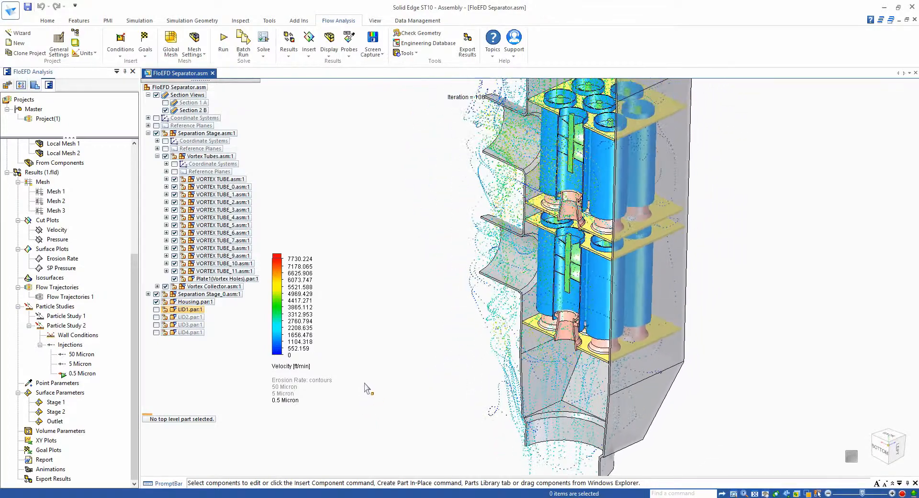
{"action": "scroll", "coordinate": [365, 383], "scroll_direction": "down", "scroll_amount": 2}
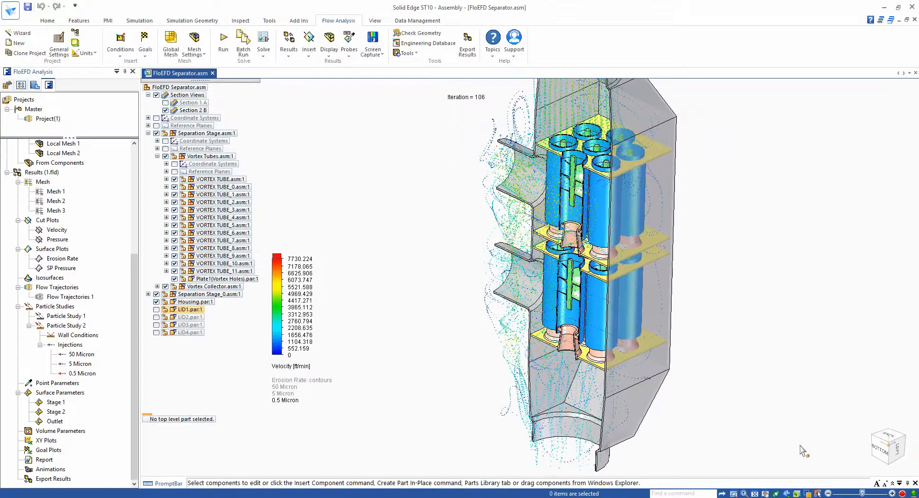
Activate Particle Study 1 in place of Particle Study 2.
{"action": "right_click", "coordinate": [66, 320]}
{"action": "left_click", "coordinate": [109, 323]}
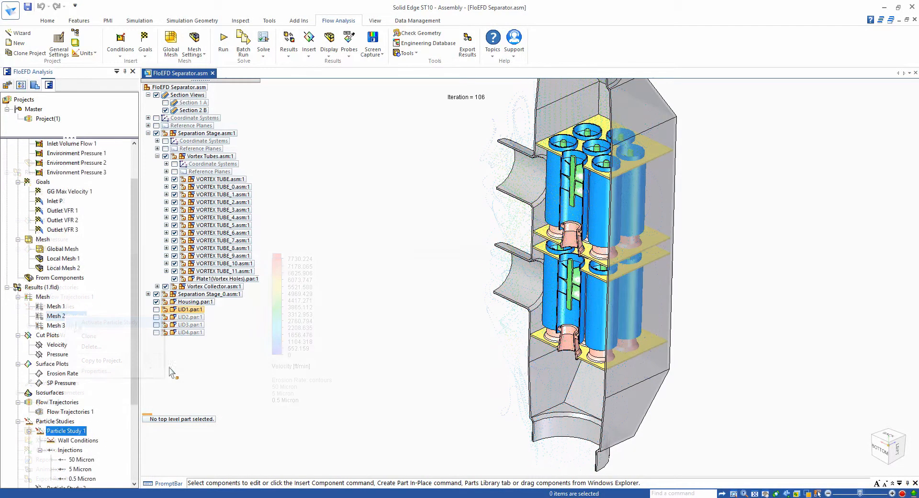
{"action": "scroll", "coordinate": [135, 358], "scroll_direction": "down", "scroll_amount": 4}
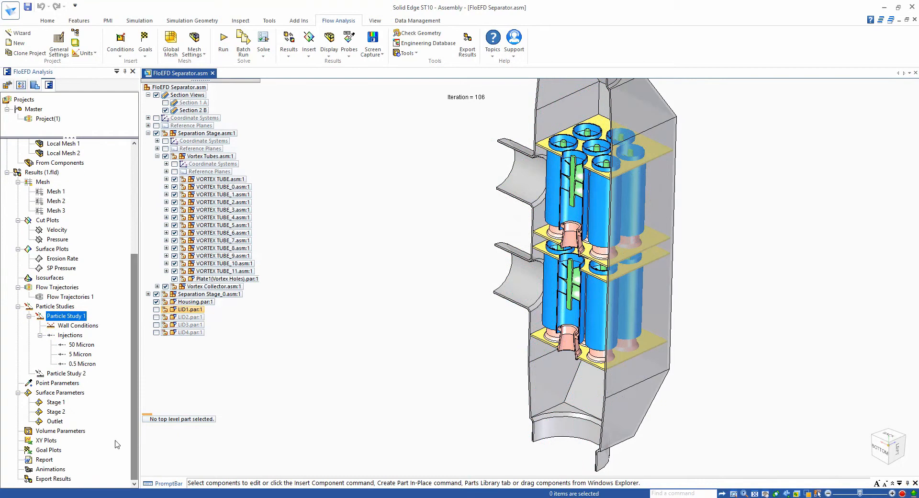
Evaluate the Stage 1 surface parameters, review the number of particles for each micron size, and close the definition.
{"action": "right_click", "coordinate": [56, 406]}
{"action": "left_click", "coordinate": [68, 409]}
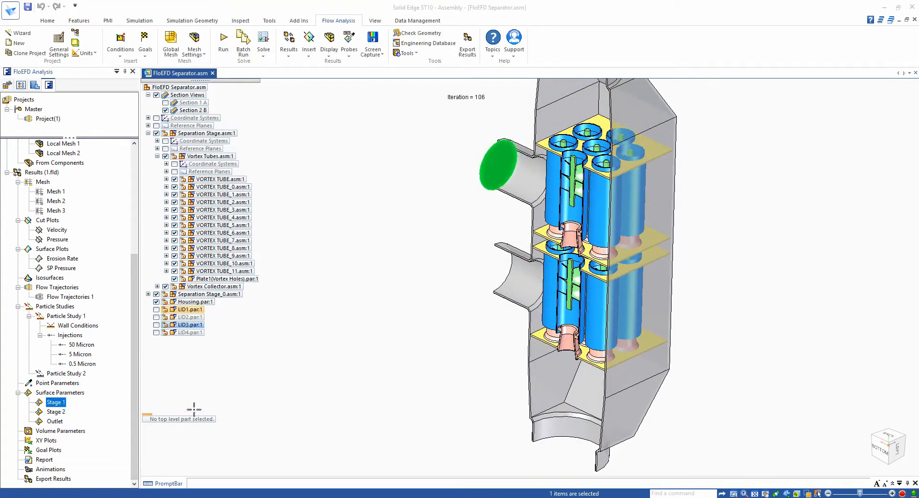
{"action": "left_click", "coordinate": [765, 259]}
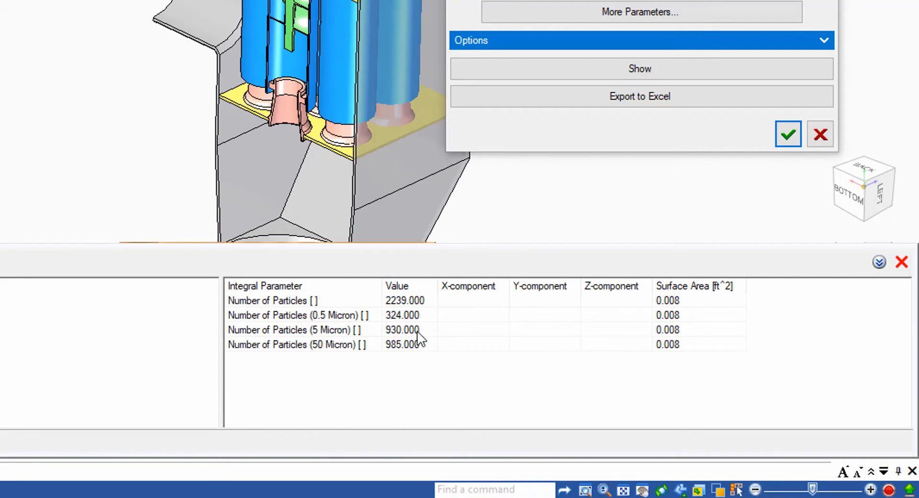
{"action": "left_click", "coordinate": [407, 318]}
{"action": "left_click", "coordinate": [406, 330]}
{"action": "left_click", "coordinate": [393, 321]}
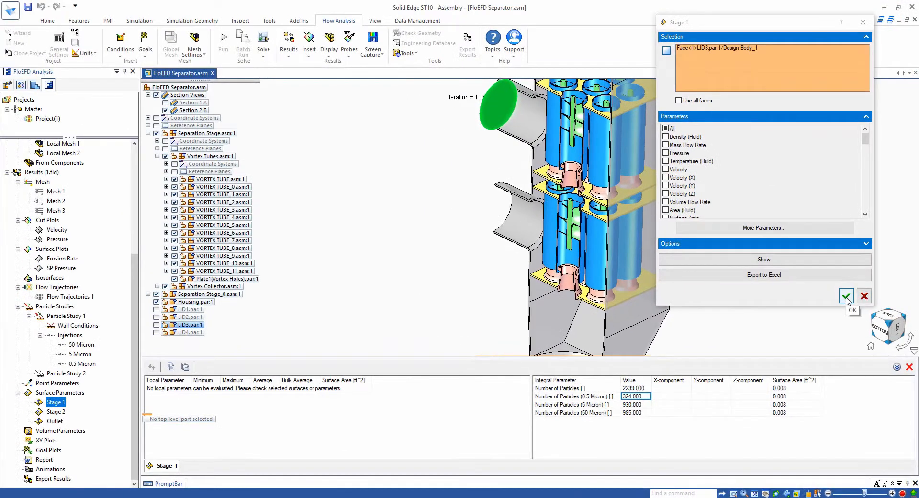
{"action": "left_click", "coordinate": [846, 297]}
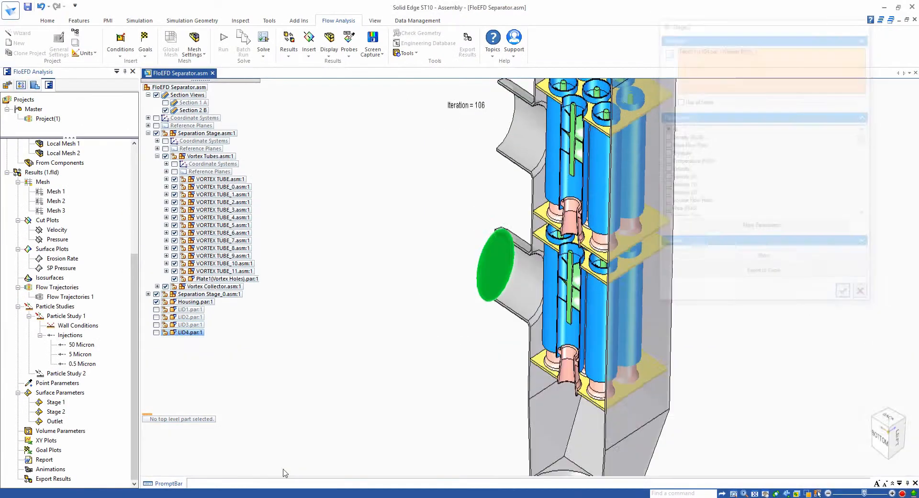
Evaluate the Outlet surface parameters, review the number of particles for the 0.5, 5 and 50 Micron injections, and close the definition.
{"action": "right_click", "coordinate": [52, 424]}
{"action": "left_click", "coordinate": [72, 430]}
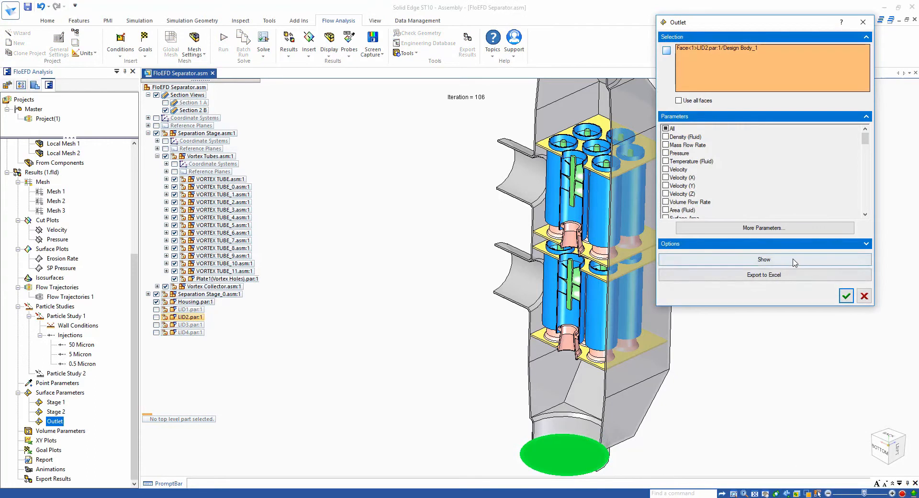
{"action": "left_click", "coordinate": [763, 260]}
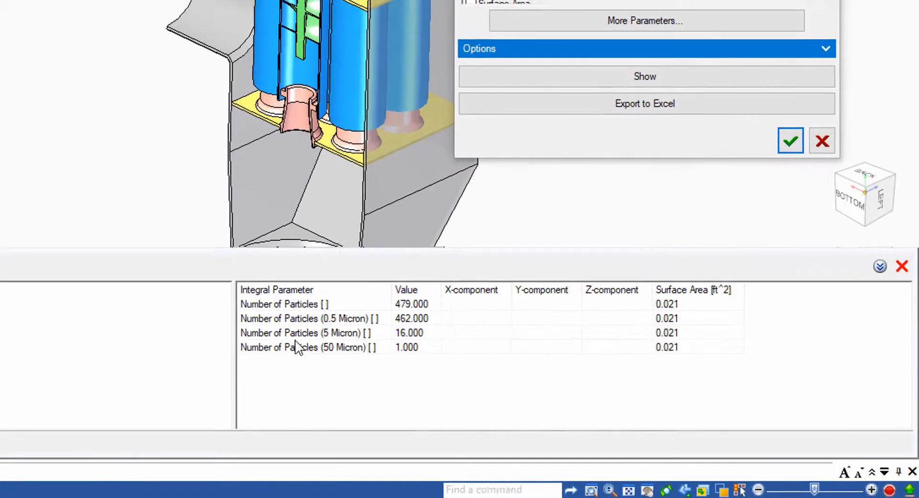
{"action": "left_click", "coordinate": [411, 318]}
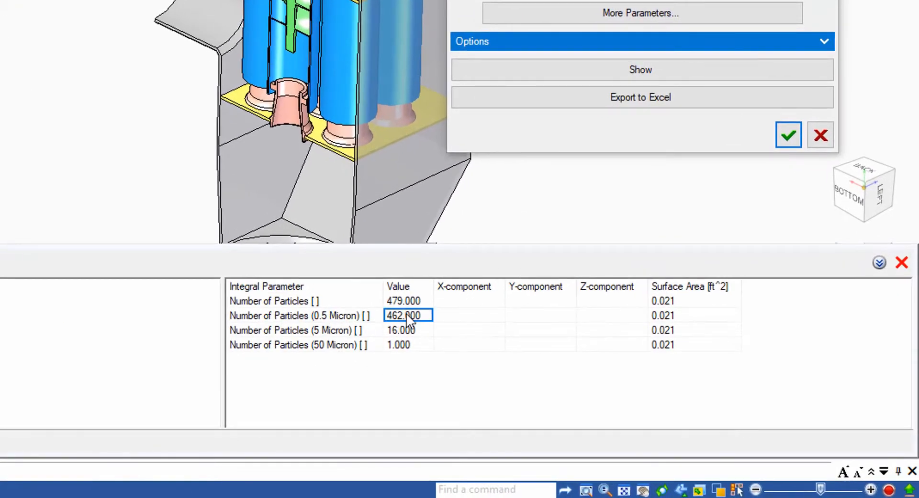
{"action": "left_click", "coordinate": [412, 349]}
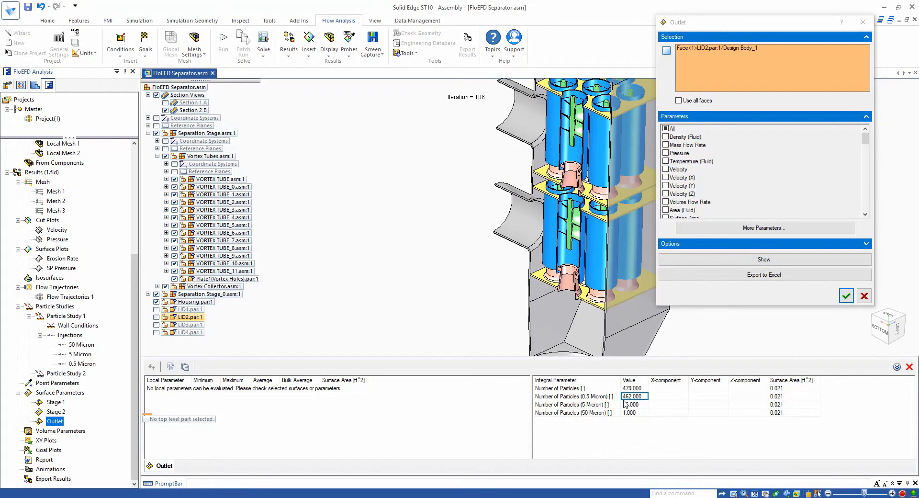
{"action": "left_click", "coordinate": [846, 296]}
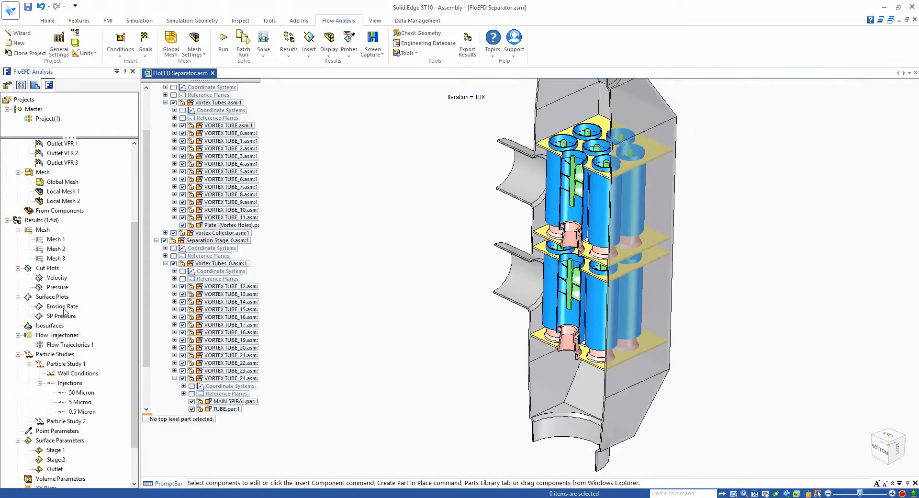
Show the Erosion Rate surface plot on the vortex-tube spirals and hide the model geometry to examine the contours.
{"action": "left_click", "coordinate": [73, 308]}
{"action": "right_click", "coordinate": [73, 309]}
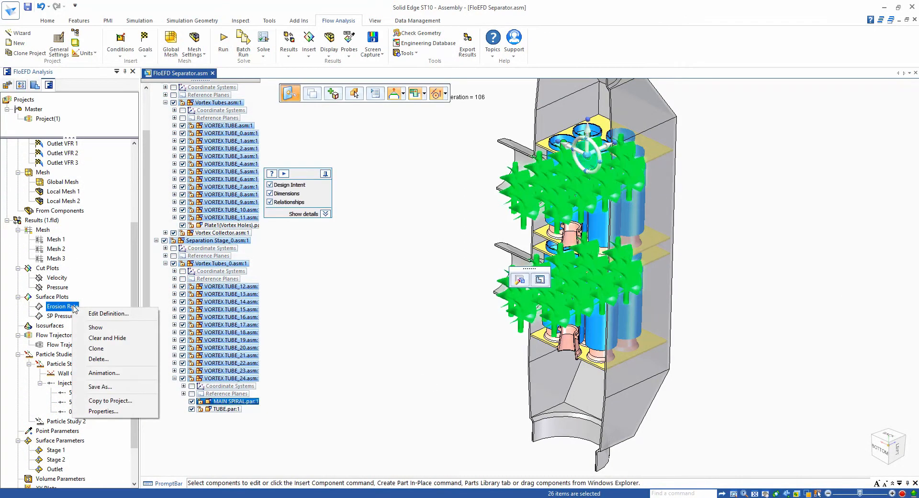
{"action": "left_click", "coordinate": [108, 328]}
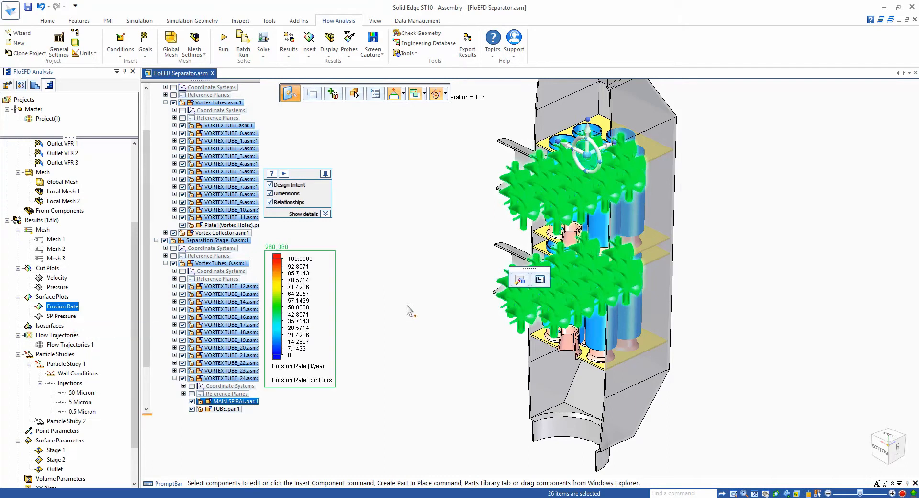
{"action": "left_click", "coordinate": [333, 43]}
{"action": "left_click", "coordinate": [338, 67]}
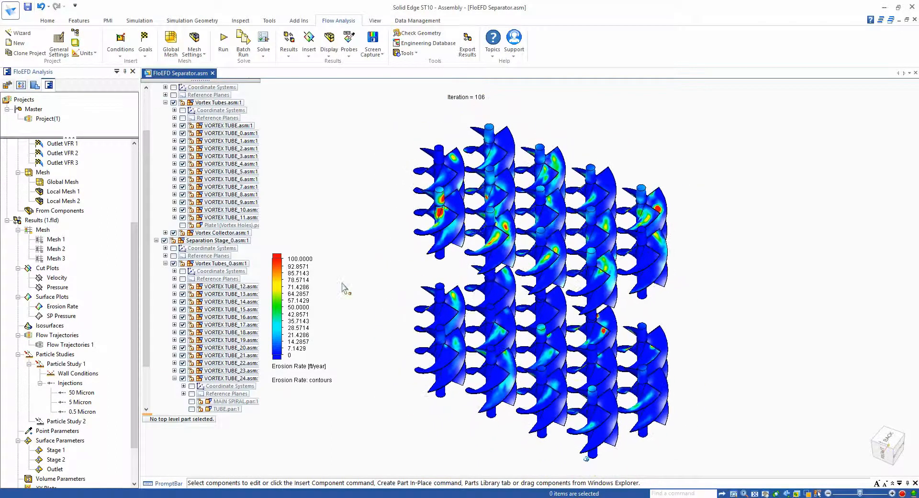
Display the separator geometry again around the Erosion Rate contours.
{"action": "left_click", "coordinate": [329, 41]}
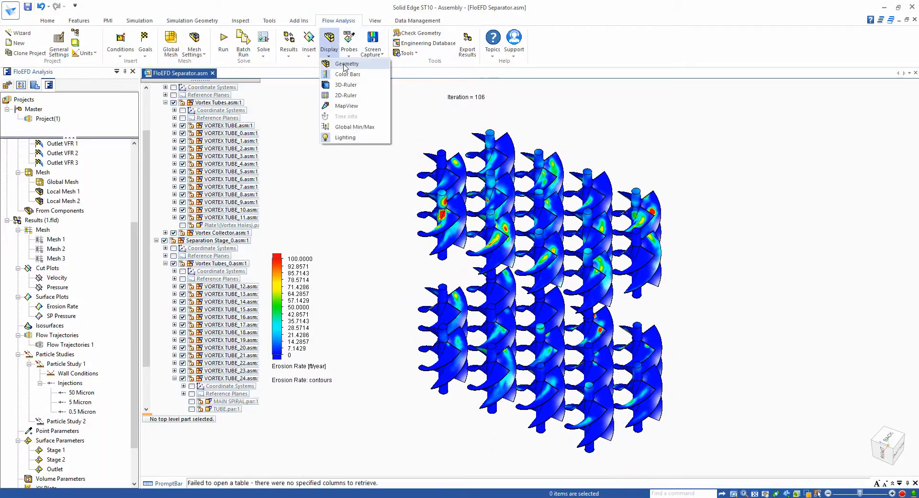
{"action": "left_click", "coordinate": [346, 64]}
{"action": "scroll", "coordinate": [126, 422], "scroll_direction": "down", "scroll_amount": 2}
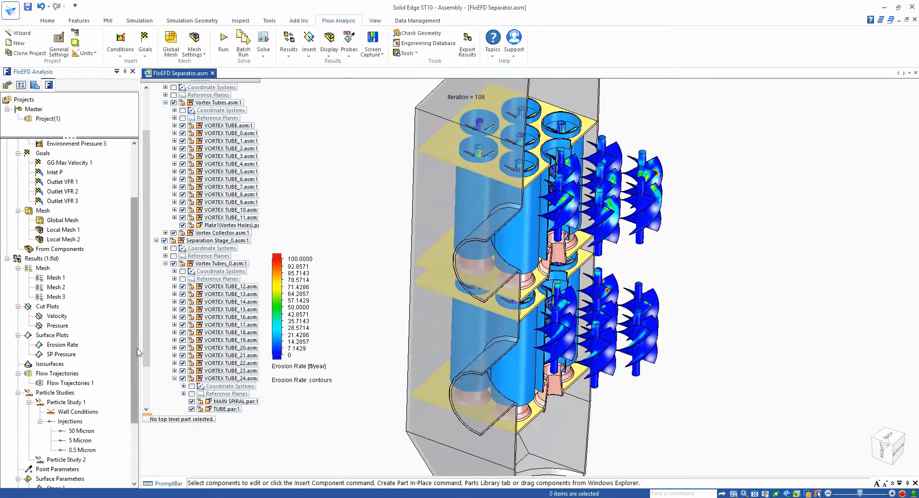